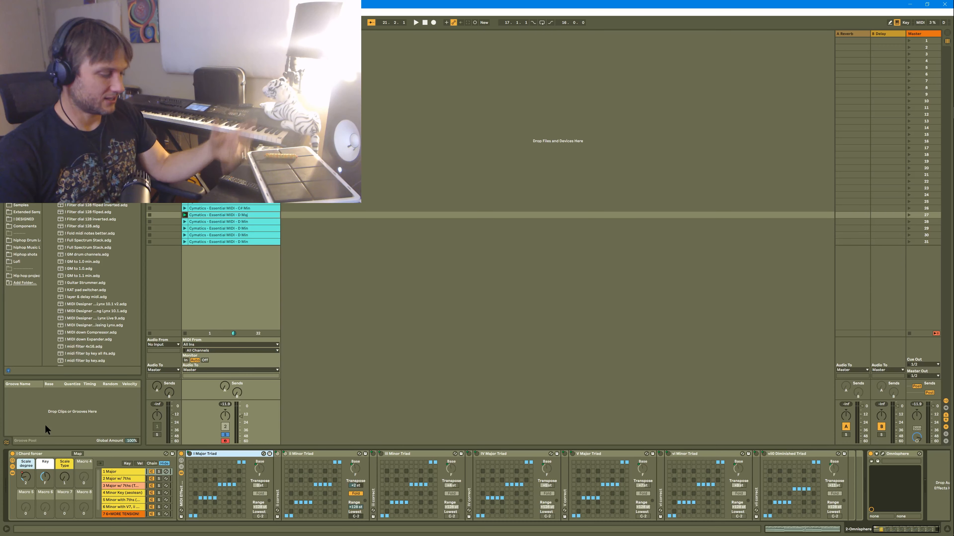
key("shift+Tab")
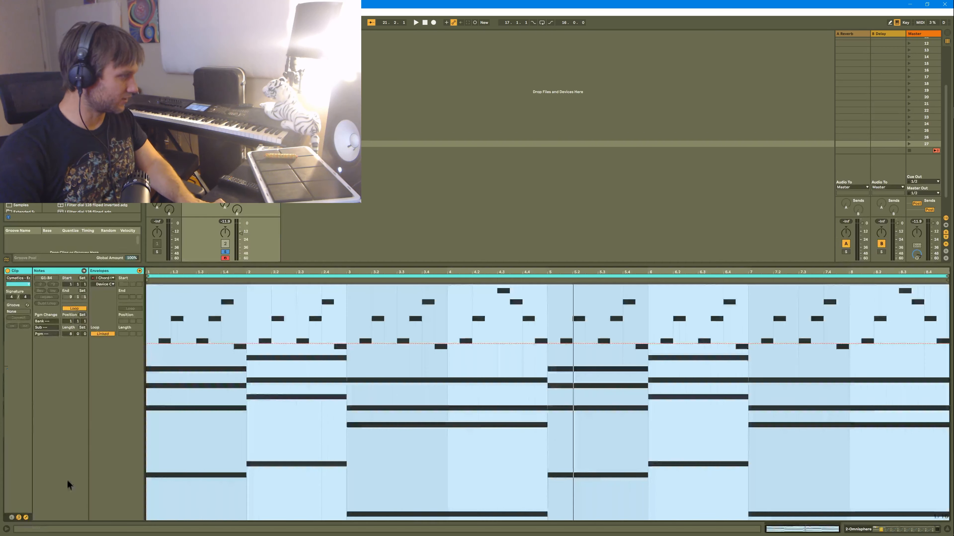
key("shift+Tab")
right_click(19, 482)
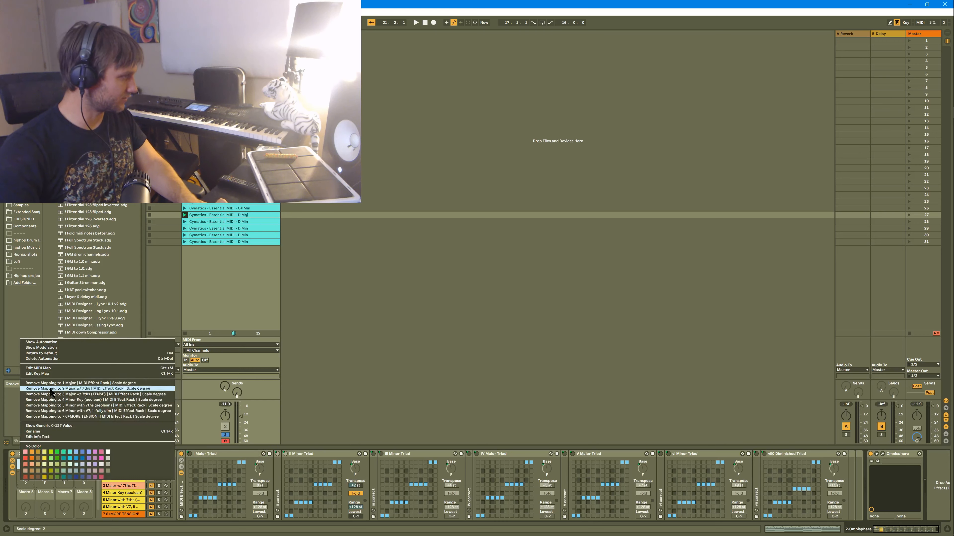
left_click(49, 345)
key("shift+Tab")
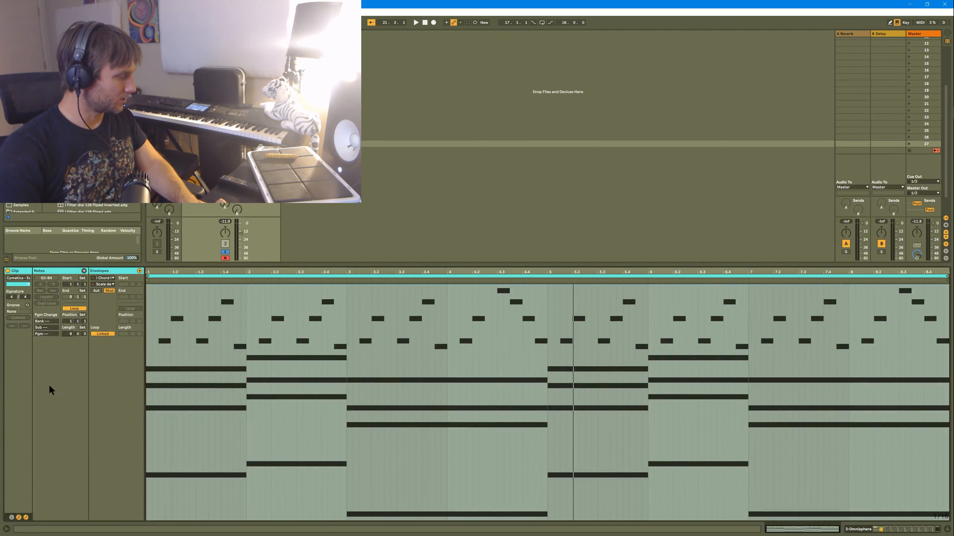
Show the automation of the Chord forcer rack's Scale degree macro in the current clip's envelope view.
key("shift+Tab")
right_click(31, 475)
left_click(67, 337)
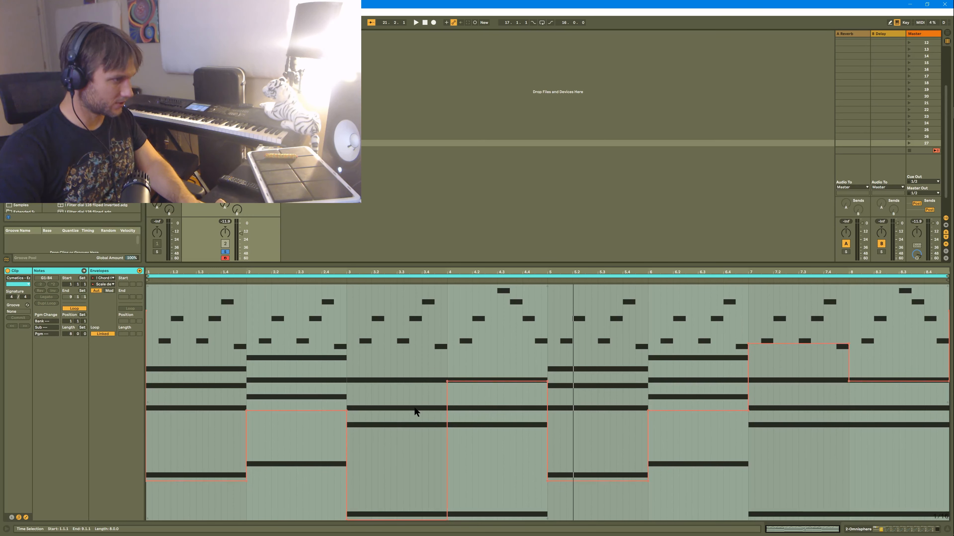
Audition the scene 27 clip with the Chord forcer rack switched on, switched off, and switched on again.
key("space")
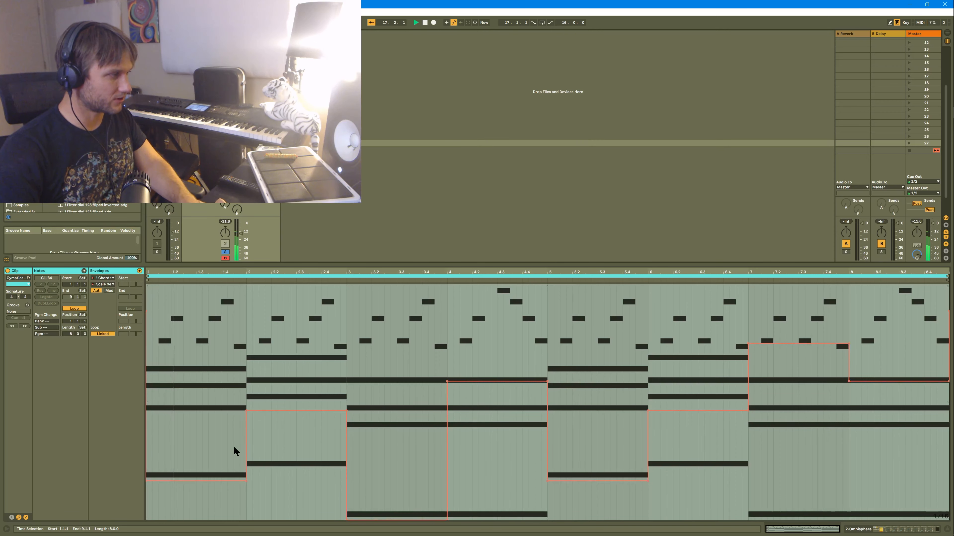
key("shift+Tab")
left_click(12, 454)
key("space")
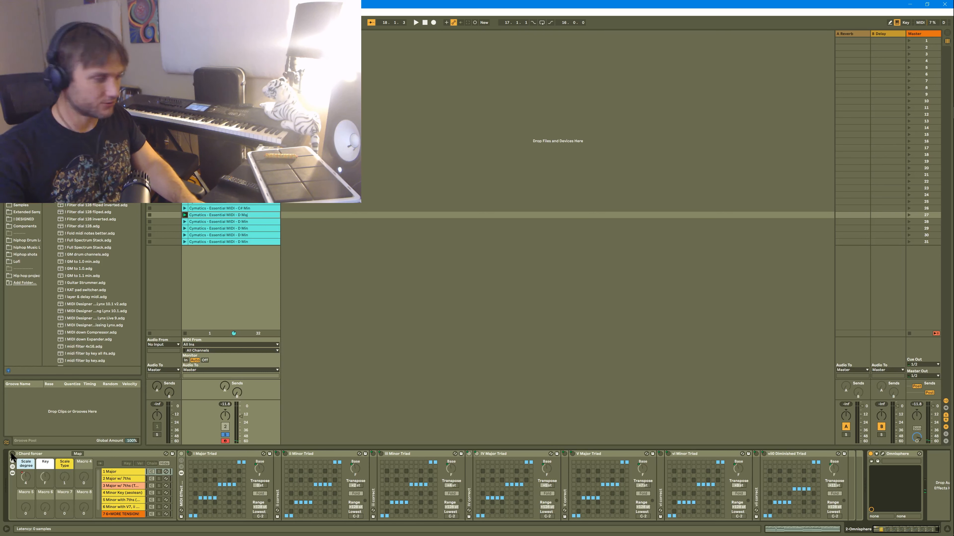
key("space")
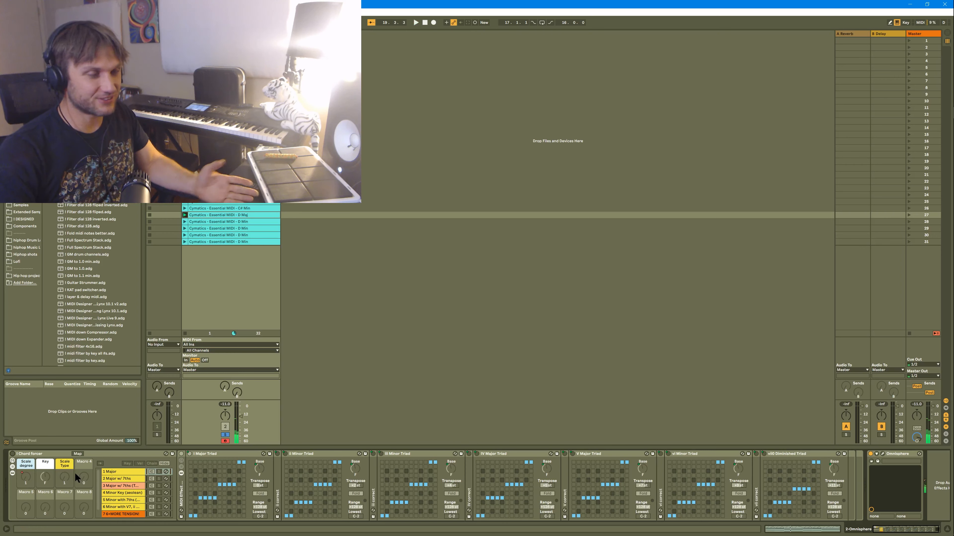
left_click(13, 454)
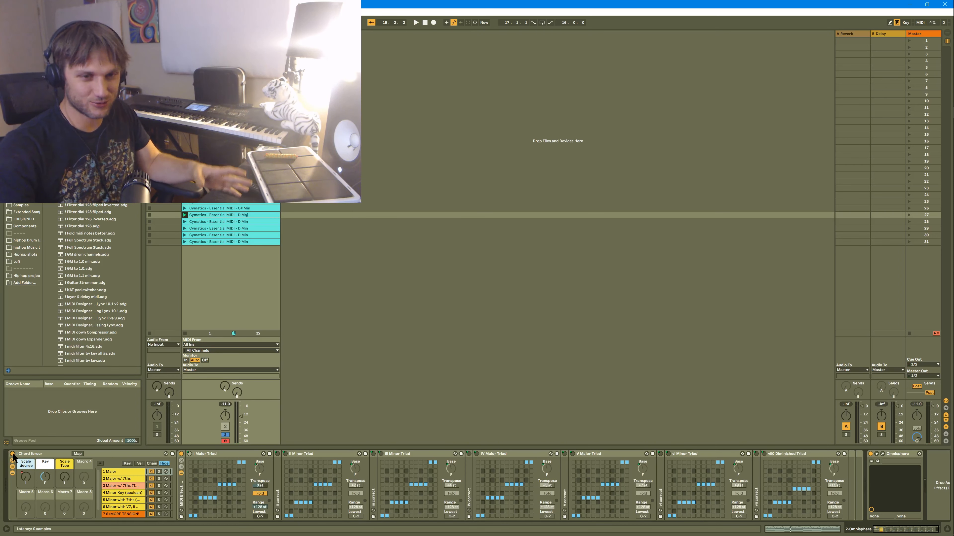
key("space")
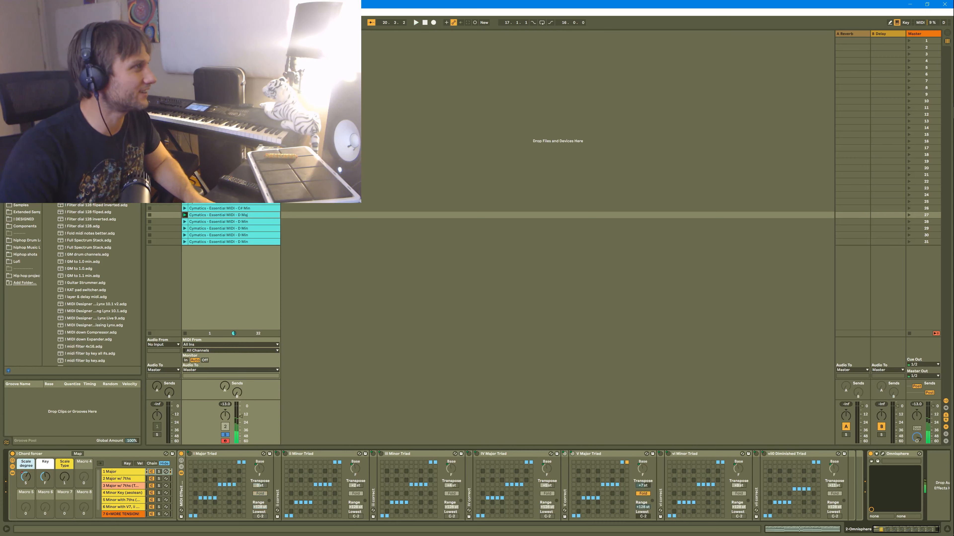
Select the clip in scene 1 and play it, switching the Chord forcer rack off and back on to compare.
left_click(225, 41)
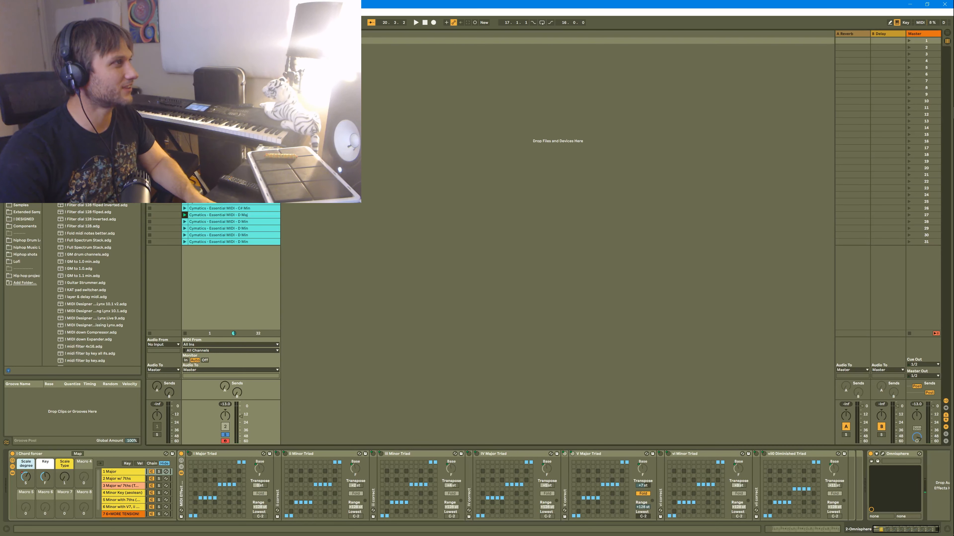
key("space")
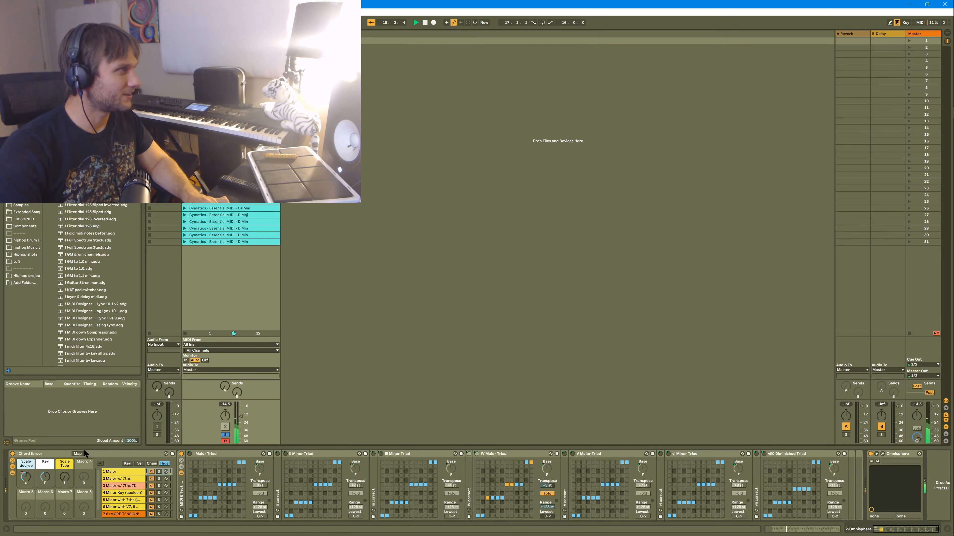
left_click(13, 453)
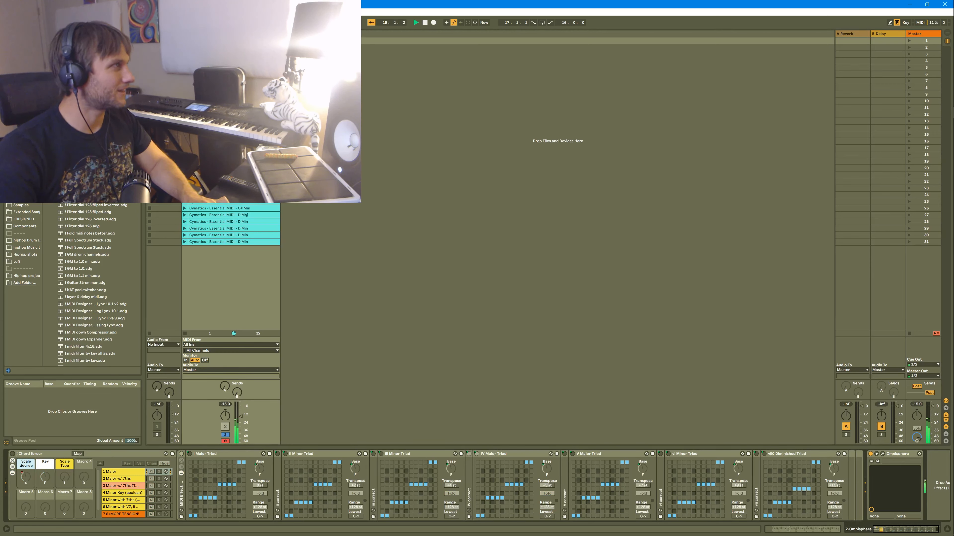
key("space")
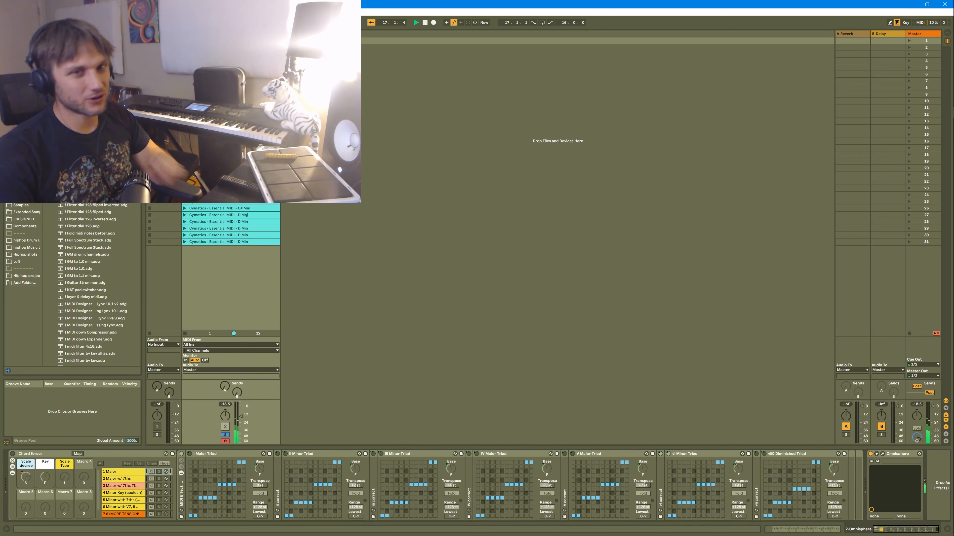
left_click(12, 454)
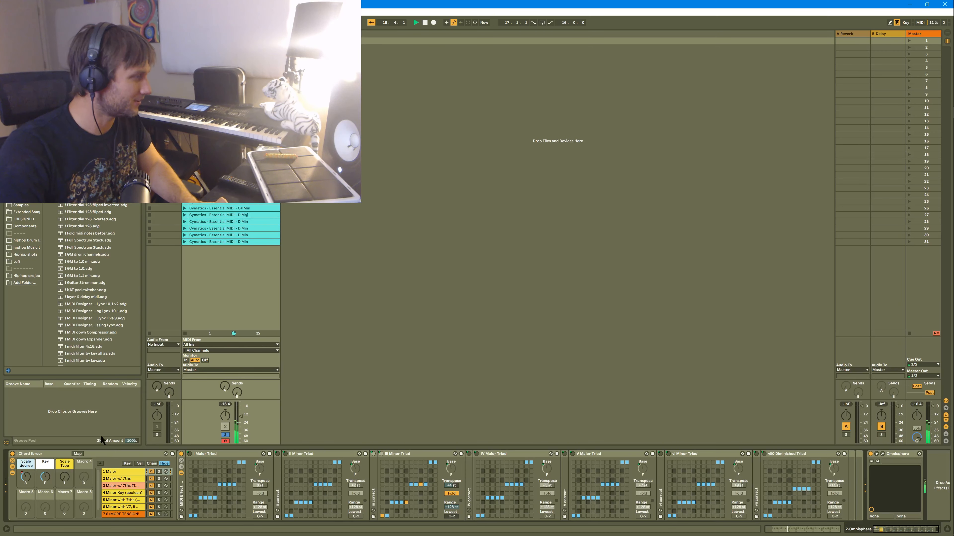
Display the Scale degree automation over the notes of the scene 1 clip and of the scene 2 clip.
right_click(27, 480)
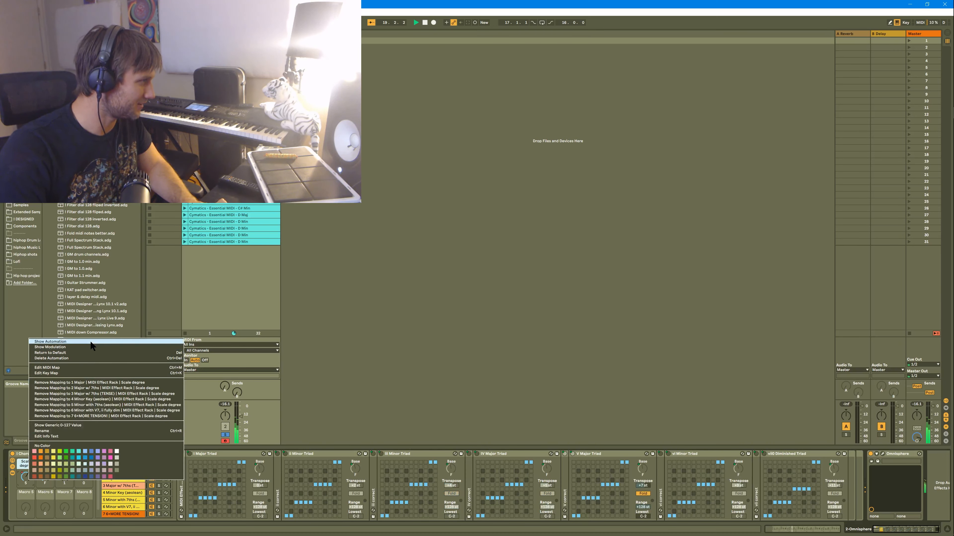
left_click(94, 358)
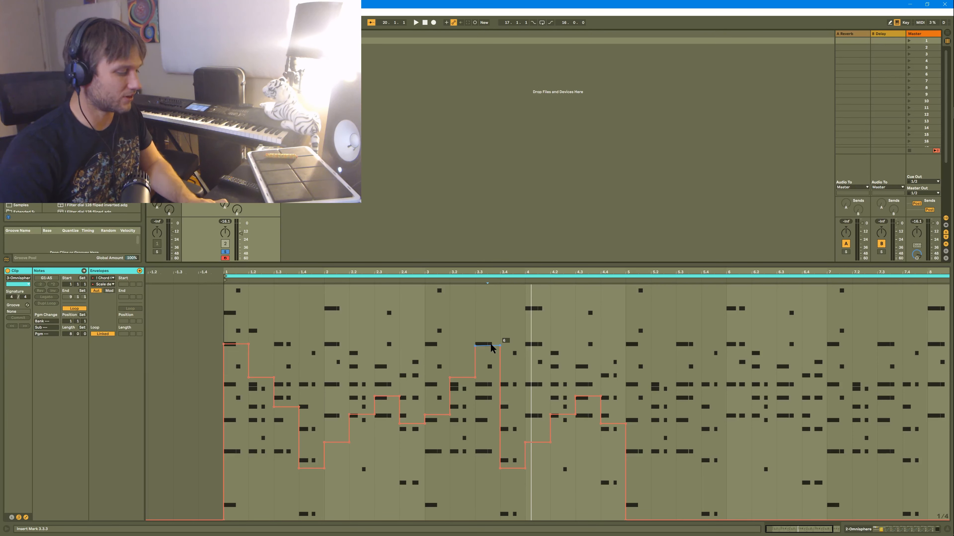
key("shift+Tab")
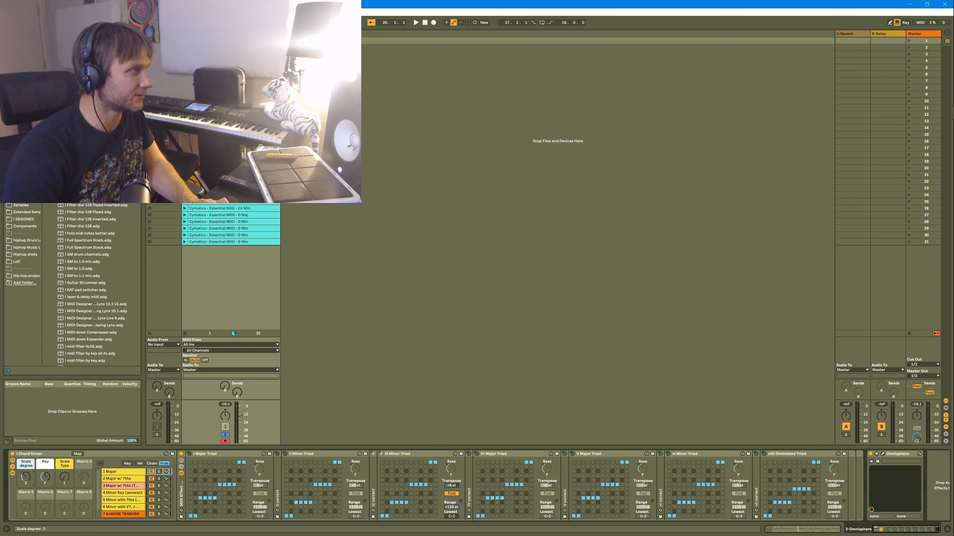
key("shift+Tab")
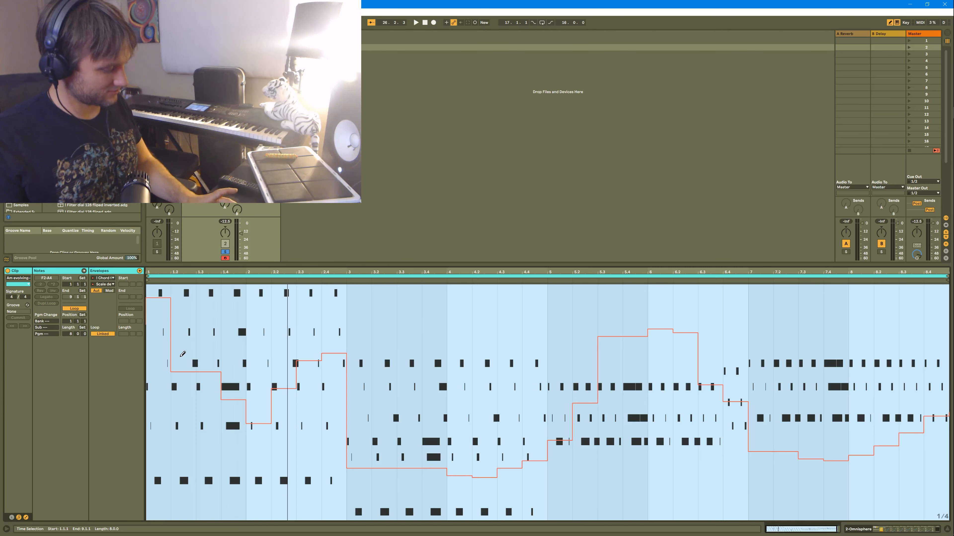
Nudge the Scale degree macro in the device view and inspect the I Major, ii Minor and iii Minor Triad chord devices.
key("shift+Tab")
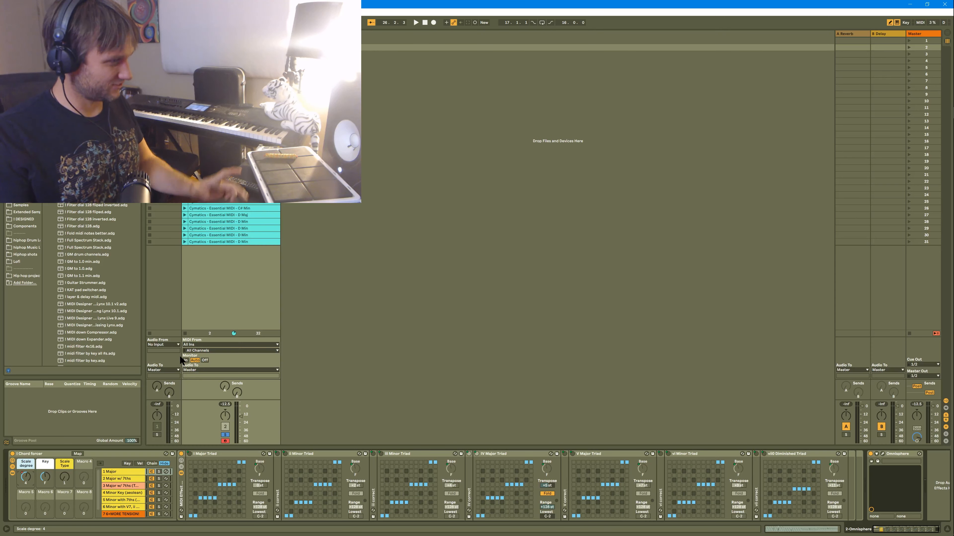
left_click(427, 458)
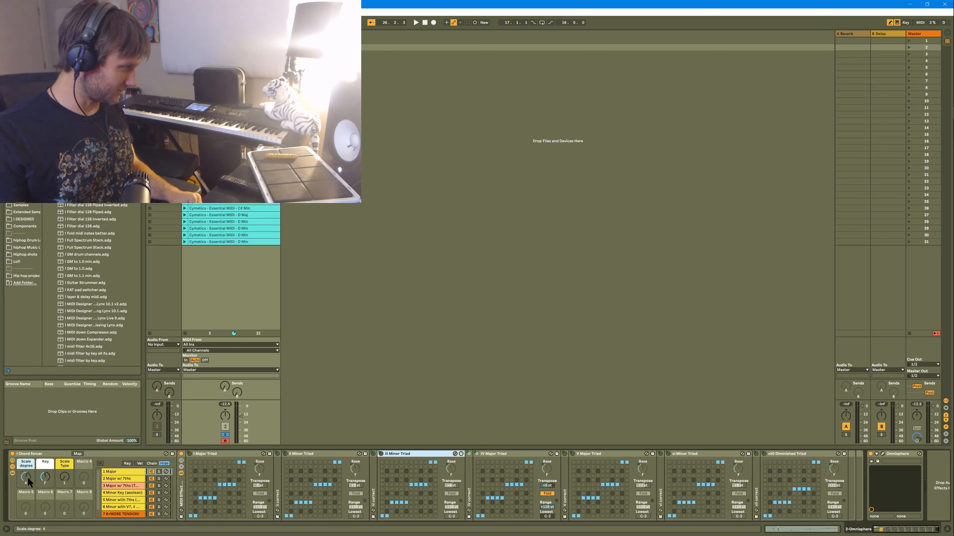
mouse_move(27, 478)
left_mouse_down()
mouse_move(27, 466)
mouse_move(27, 485)
mouse_move(28, 476)
left_mouse_up()
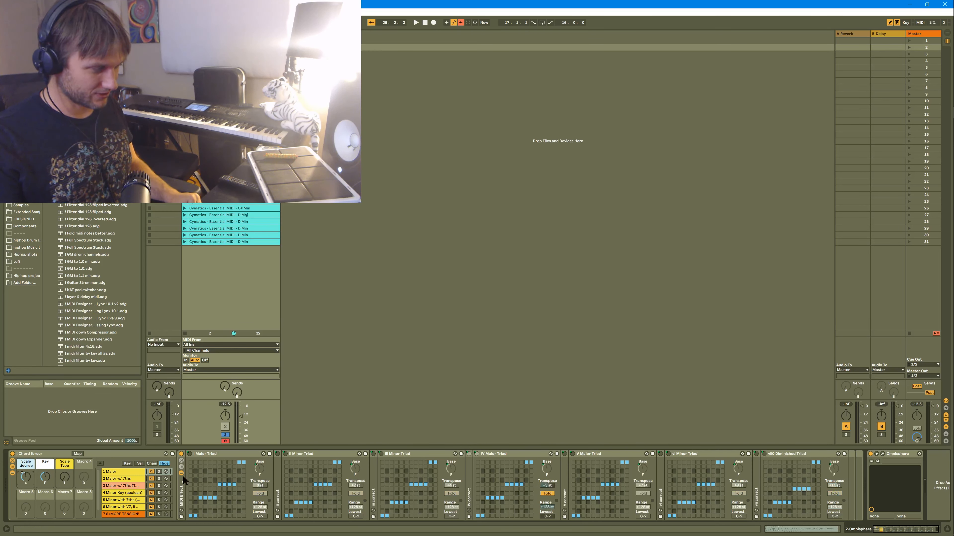
left_click(225, 453)
left_click(293, 454)
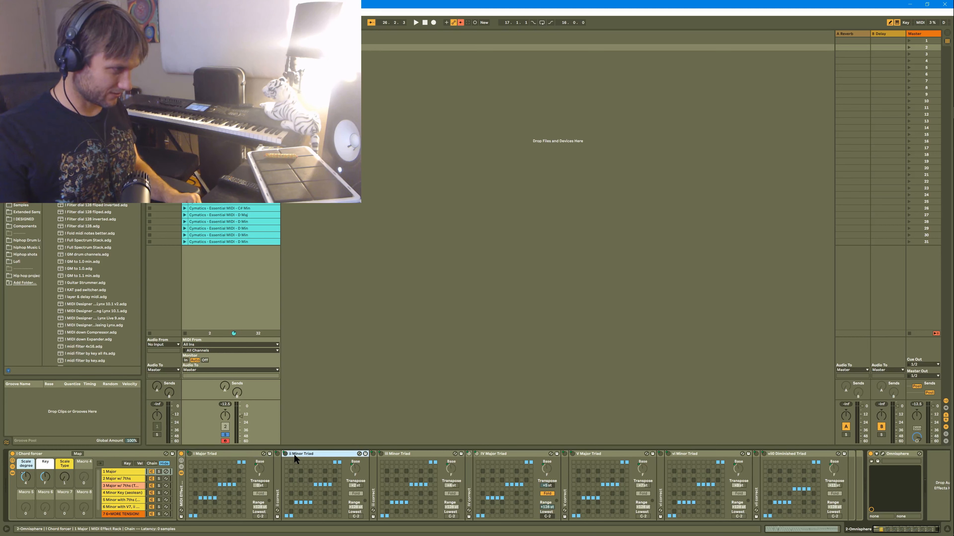
left_click(428, 454)
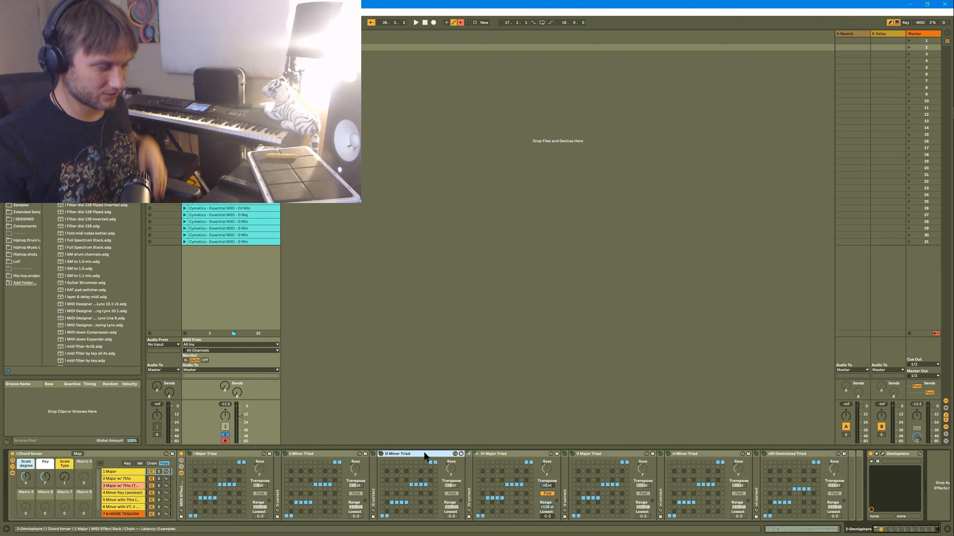
Step through the Chord forcer's chains from 1 Major to the MORE TENSION chain, examining the chord devices each one holds.
left_click(138, 468)
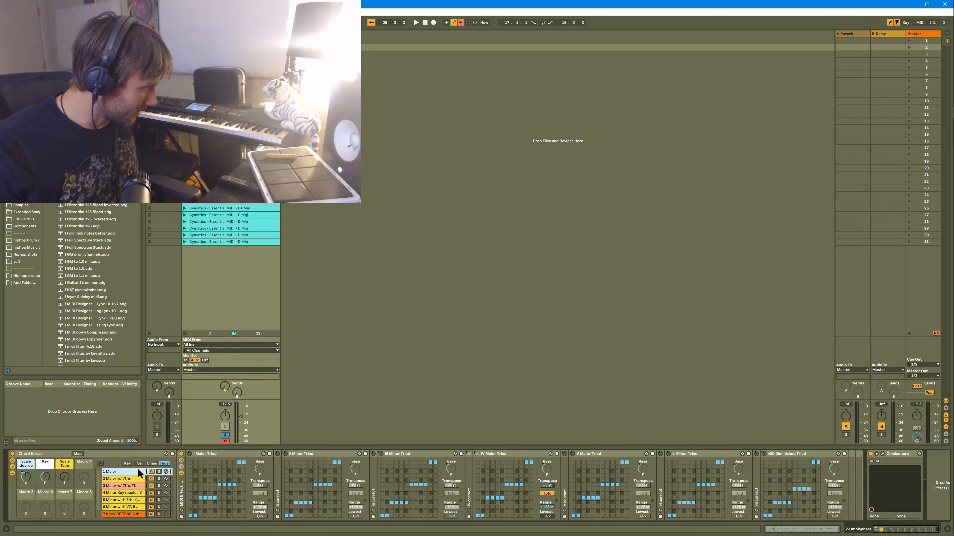
key("Down")
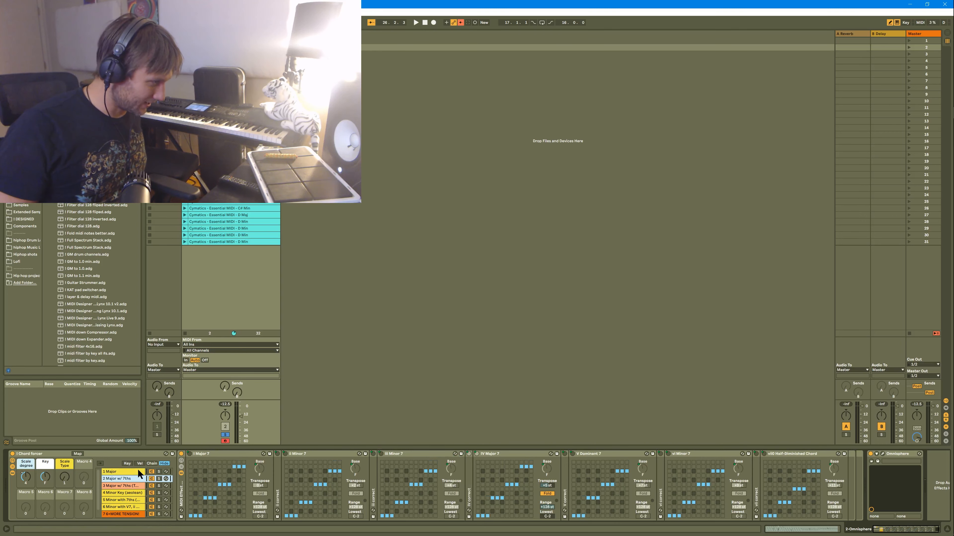
key("Down")
key("Down")
key("Down")
key("Down")
key("Down")
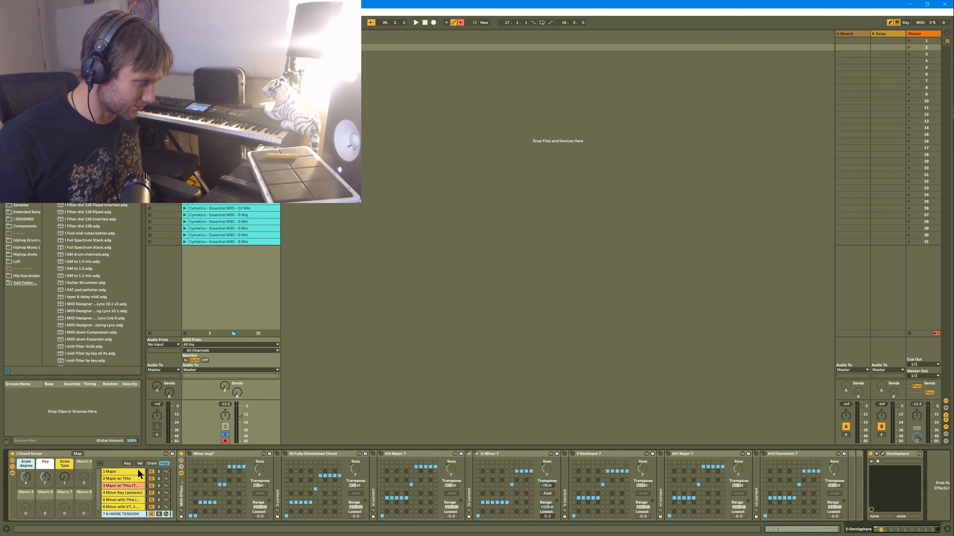
key("Up")
key("Up")
key("Up")
key("Up")
key("Up")
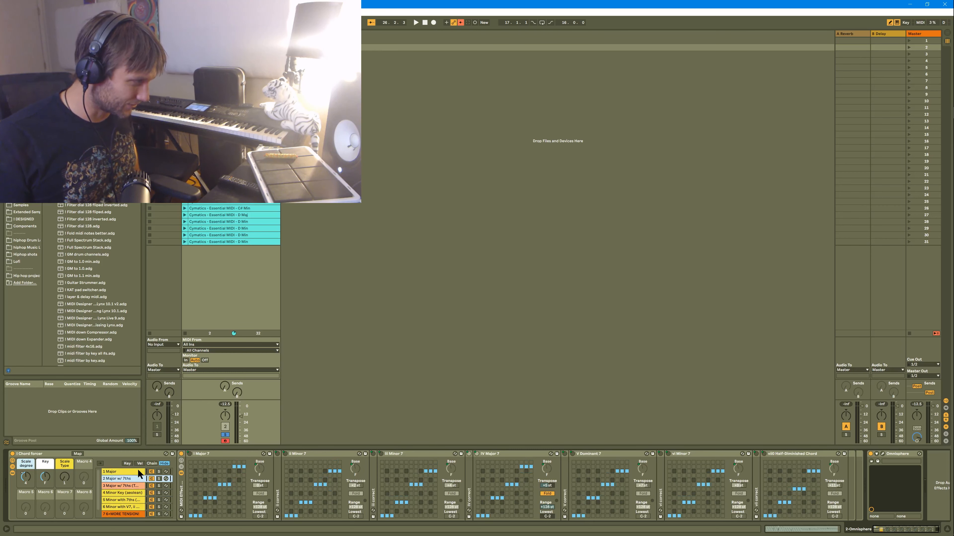
key("Down")
key("Down")
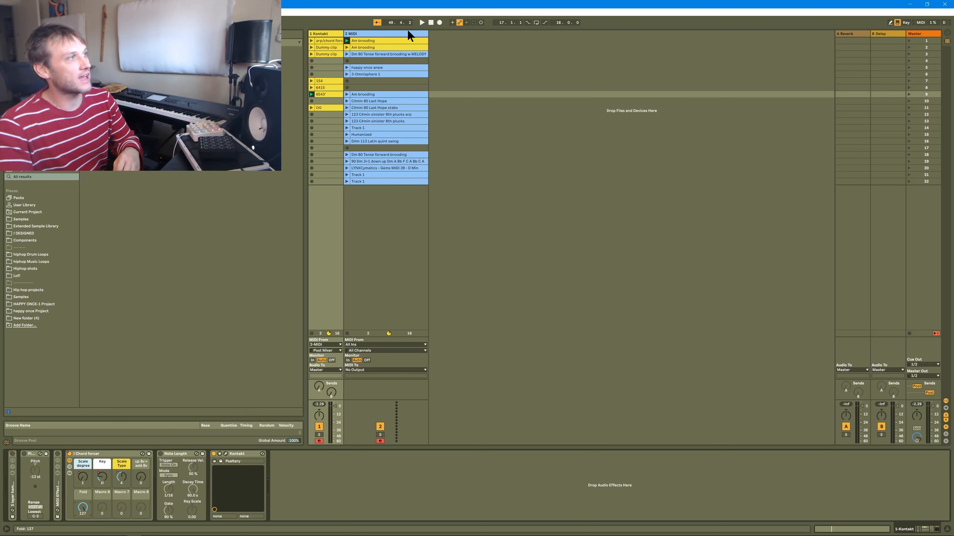
Compare the devices of the MIDI and Kontakt tracks and select the Chord forcer rack on the Kontakt track.
left_click(395, 33)
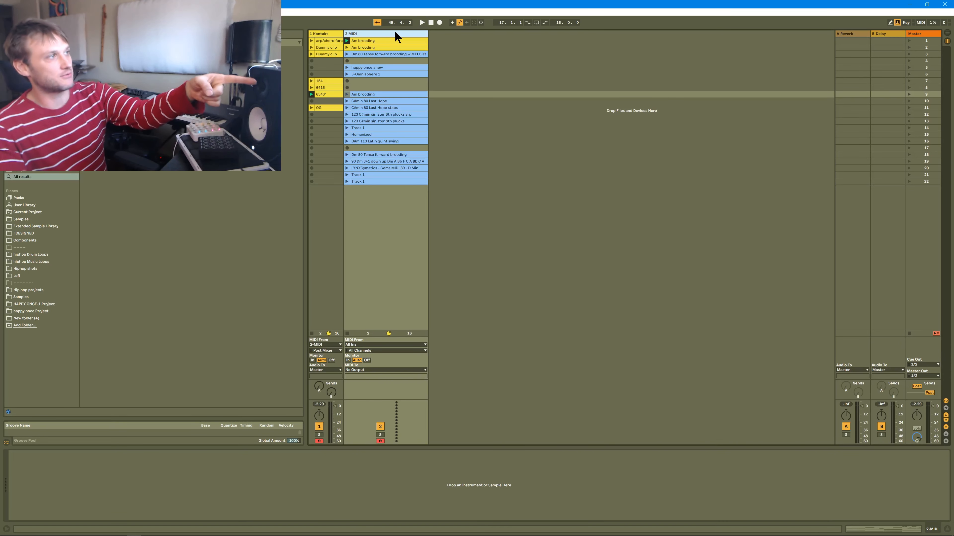
left_click(327, 33)
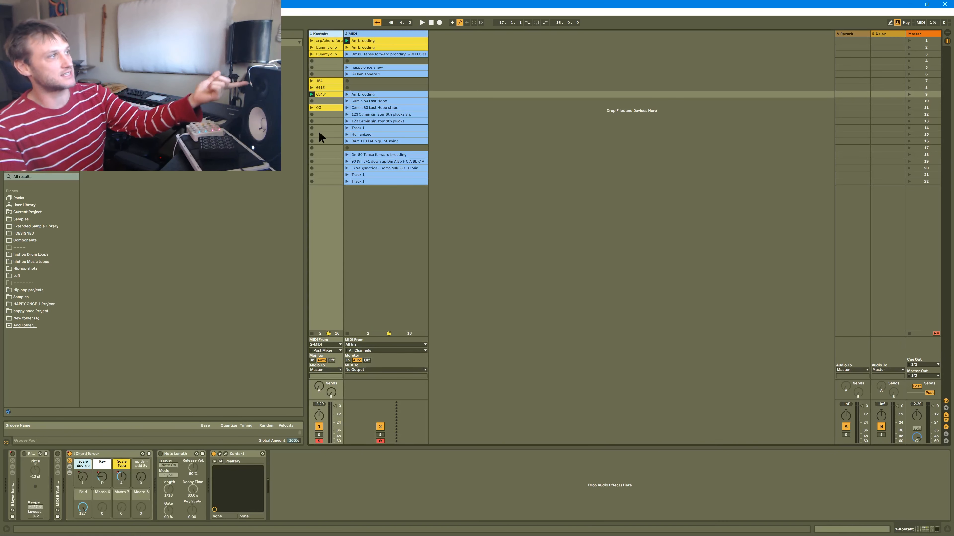
left_click(102, 461)
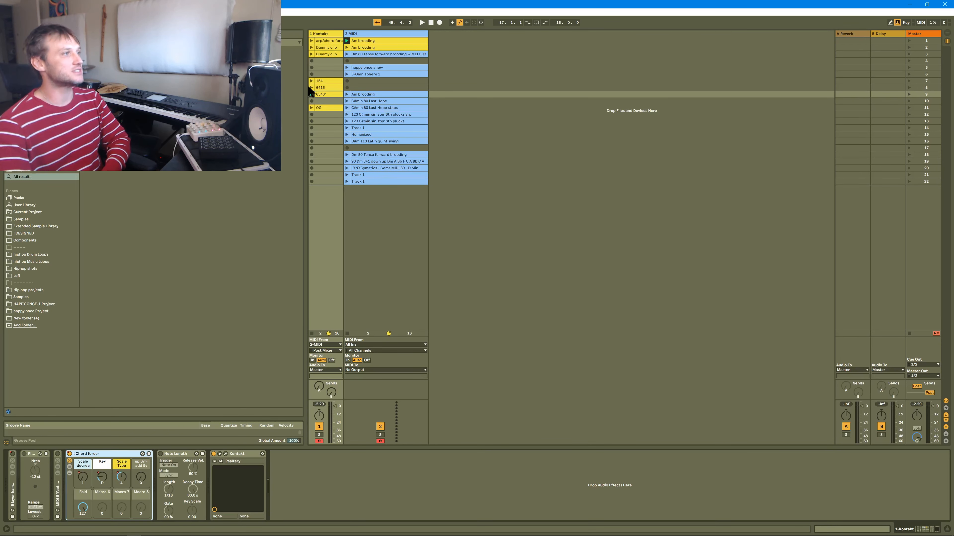
Look through the Kontakt track's dummy and number-named clips, the MIDI track's scene 2 clip, and the Kontakt track's scene 1 clip.
left_click(321, 79)
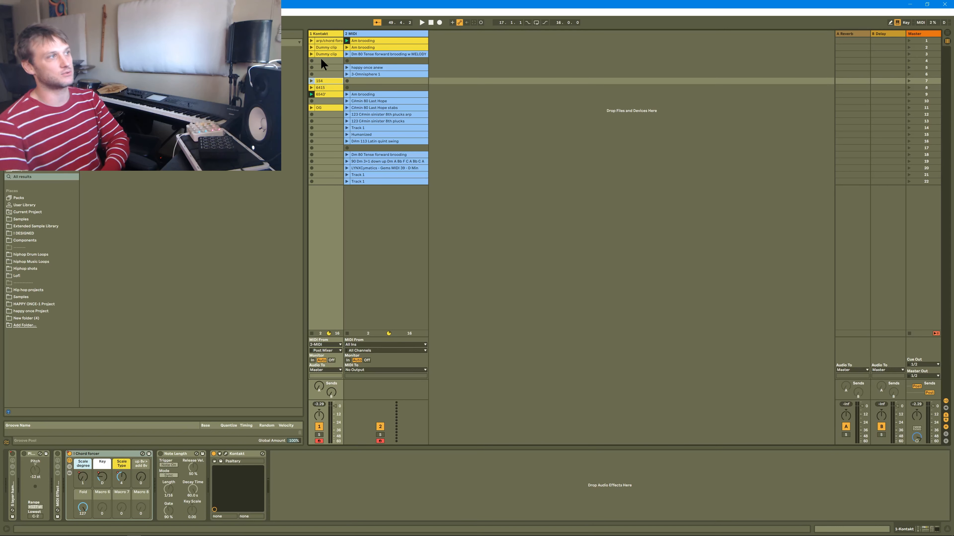
left_click(321, 52)
left_click(319, 48)
left_click(319, 52)
left_click(319, 86)
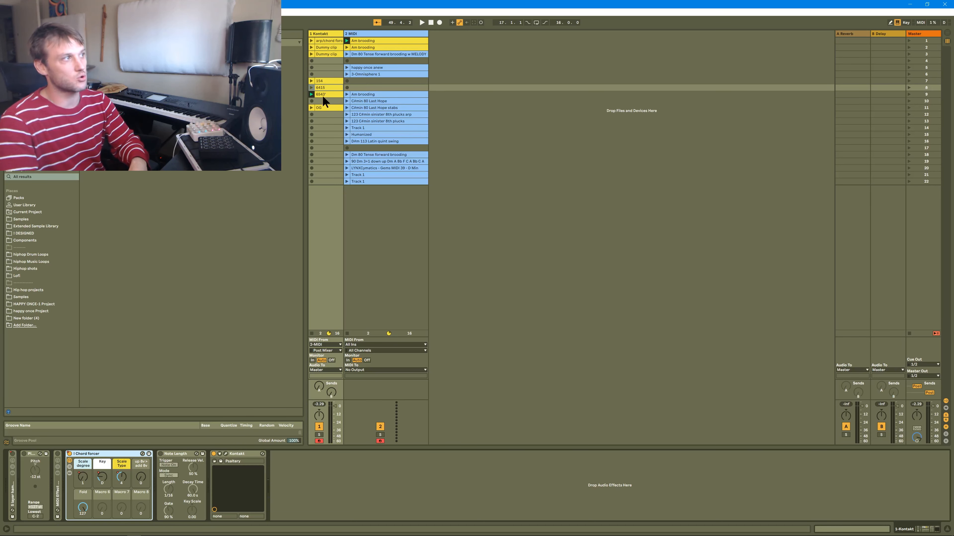
left_click(353, 47)
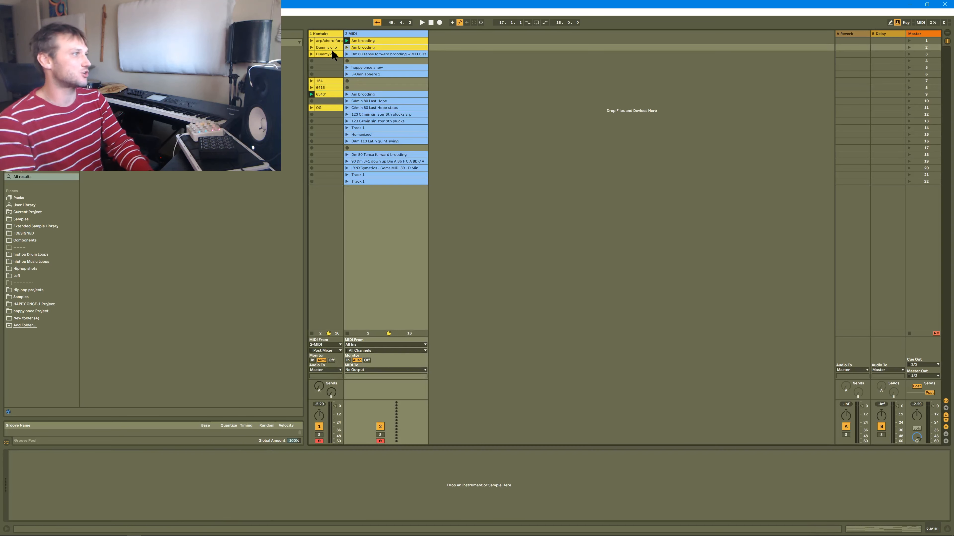
left_click(319, 39)
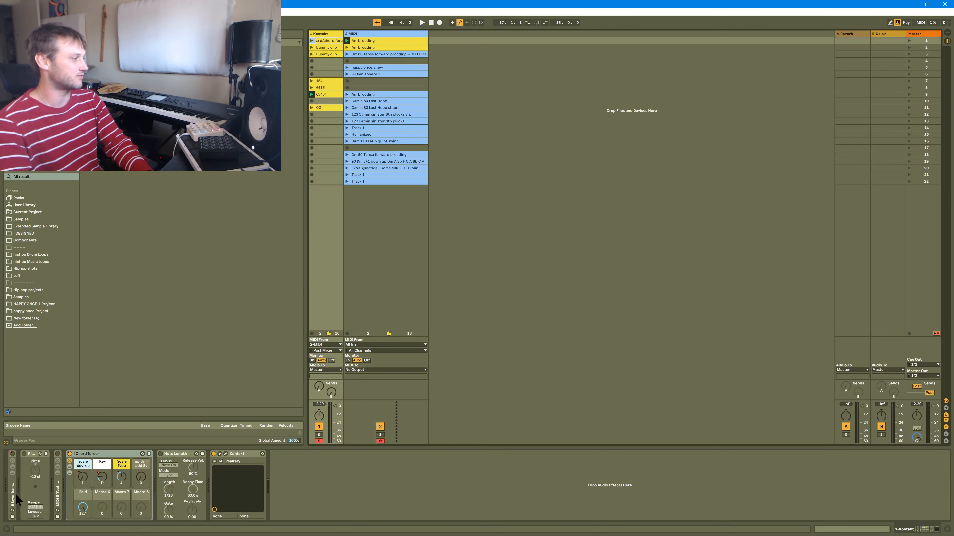
Play the Kontakt track's dummy clips in scenes 3 and 2, followed by its chord forcer clip in scene 1.
left_click(311, 54)
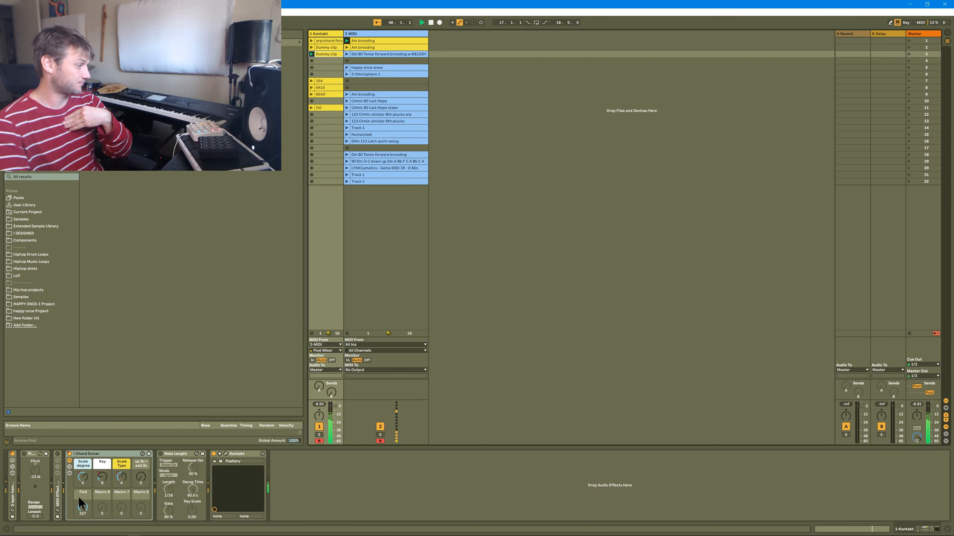
left_click(312, 48)
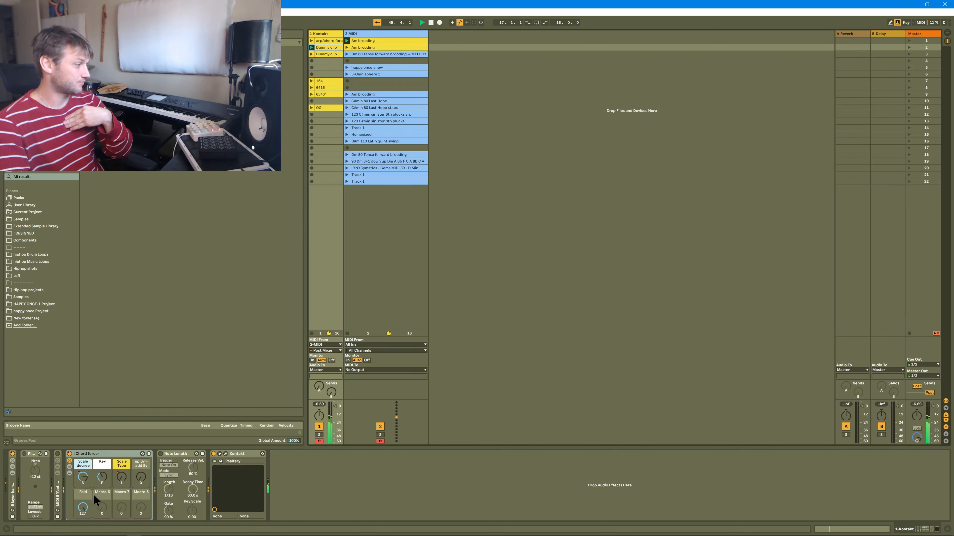
left_click(312, 41)
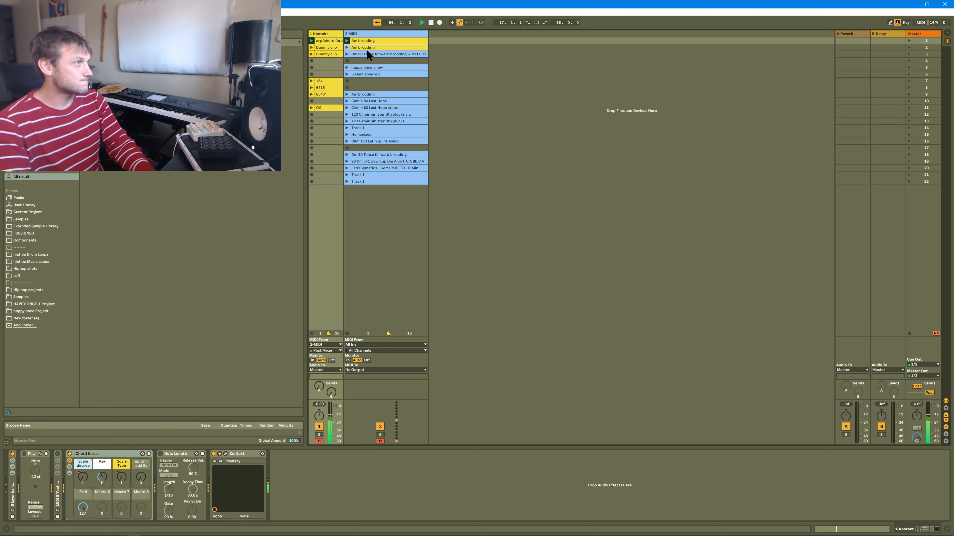
Inspect the notes of the MIDI track's scene 1 Am brooding clip and return to the device view.
left_click(366, 40)
double_click(366, 39)
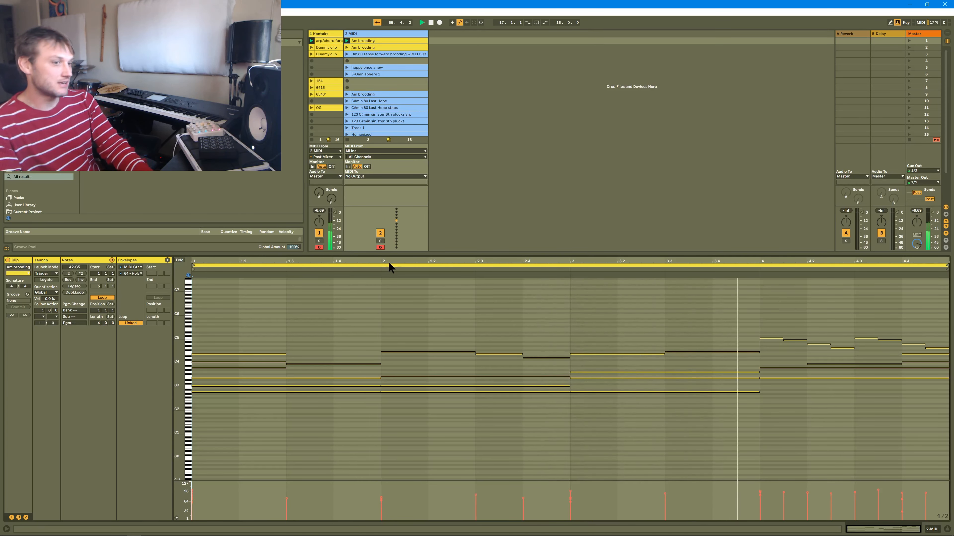
key("shift+Tab")
Launch the Kontakt track's scene 7 clip and compare its envelope with the notes of the scene 1 Am brooding clip.
left_click(311, 80)
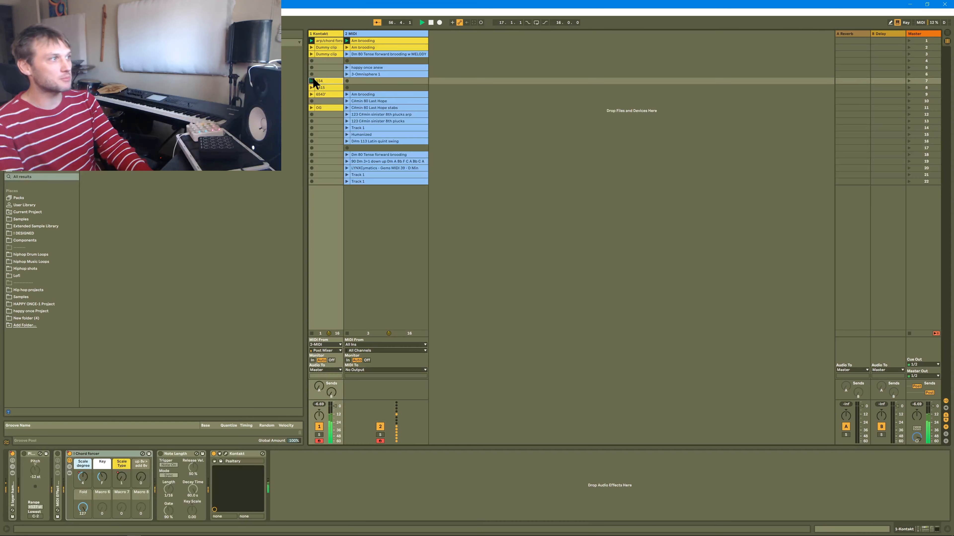
double_click(371, 39)
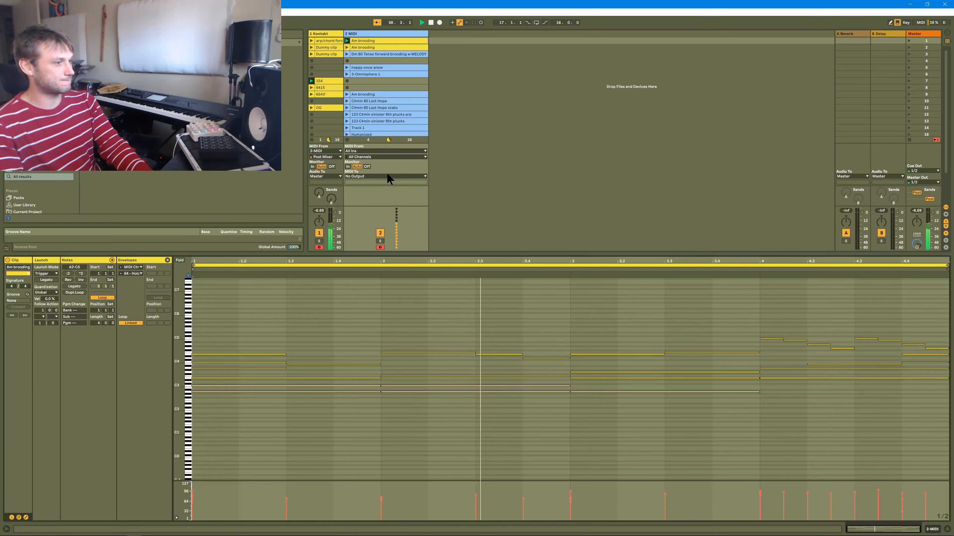
left_click(328, 80)
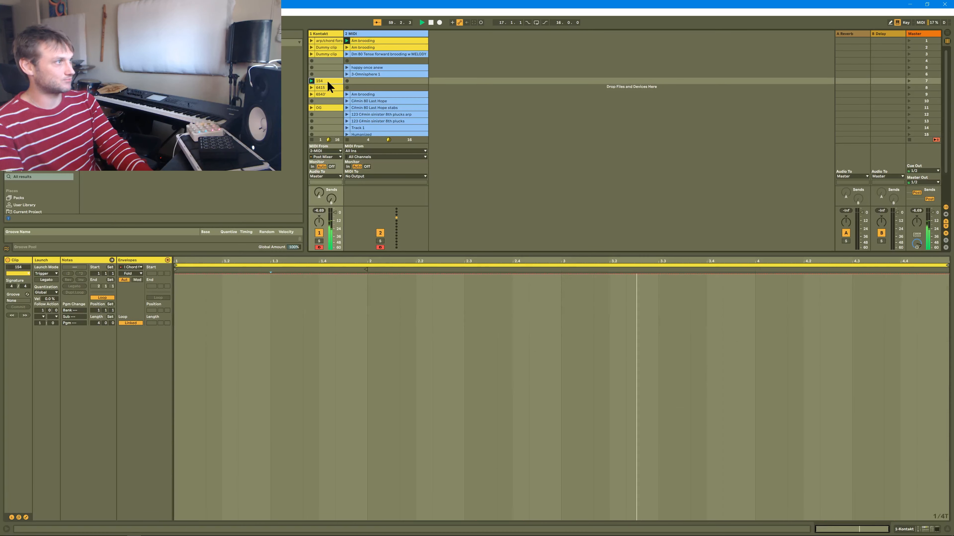
left_click(398, 39)
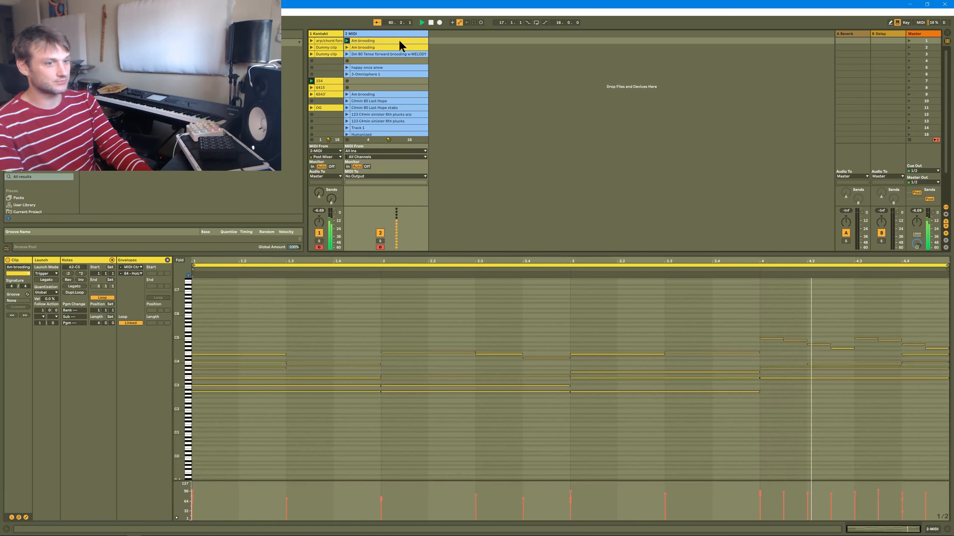
left_click(330, 75)
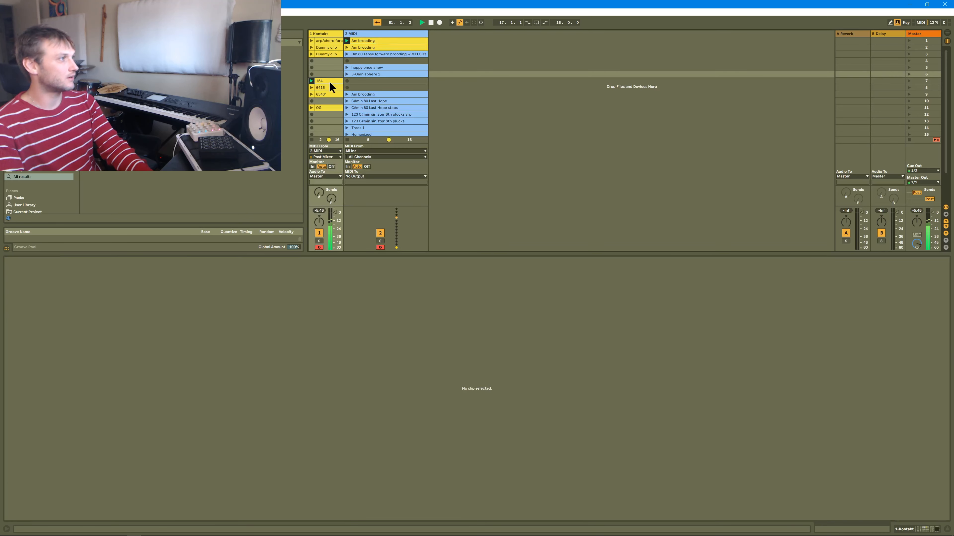
left_click(329, 80)
key("shift+Tab")
Play the Kontakt track's scene 9 number-named clip and then its OG clip, restarting playback between them.
key("space")
left_click(312, 93)
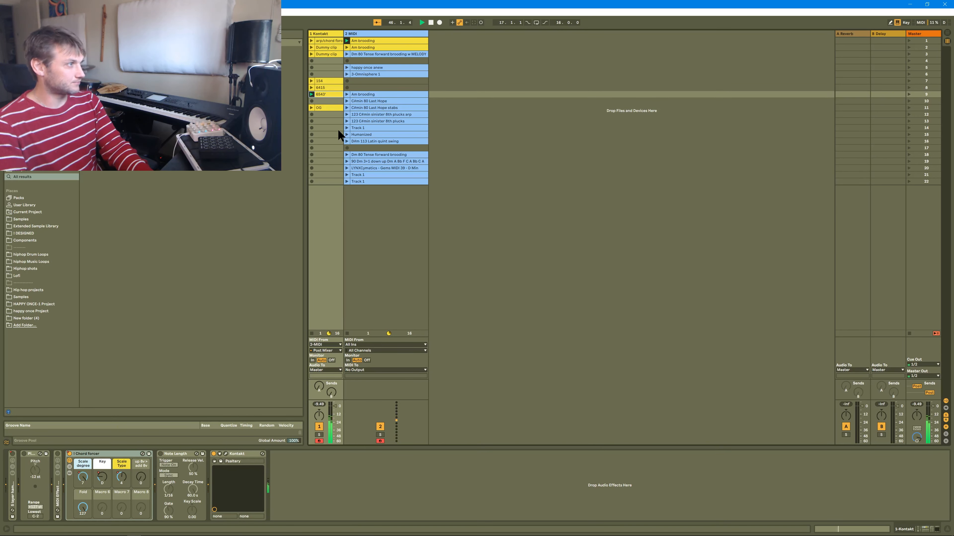
key("space")
left_click(311, 108)
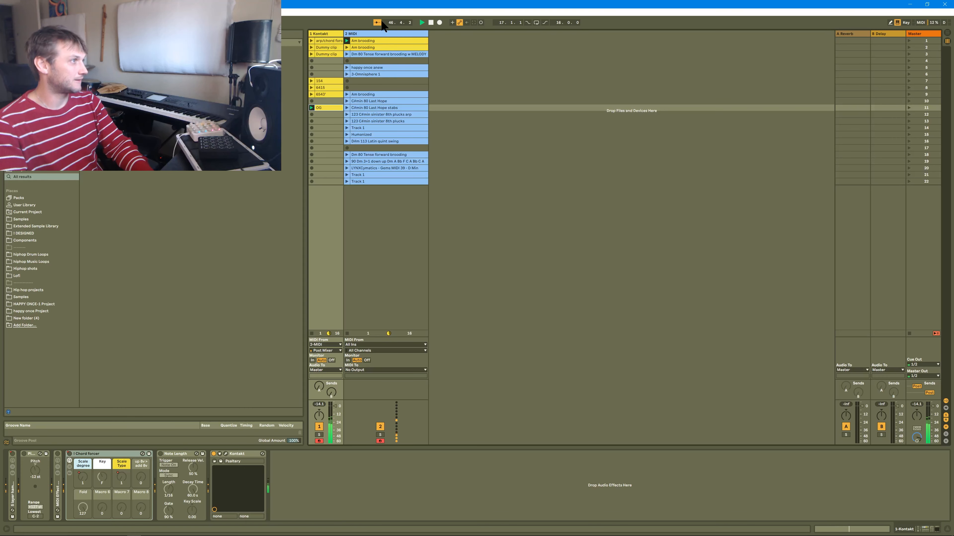
Review the scene 1 Am brooding clip's notes, and open and launch the Kontakt track's scene 9 clip.
left_click(368, 40)
double_click(368, 40)
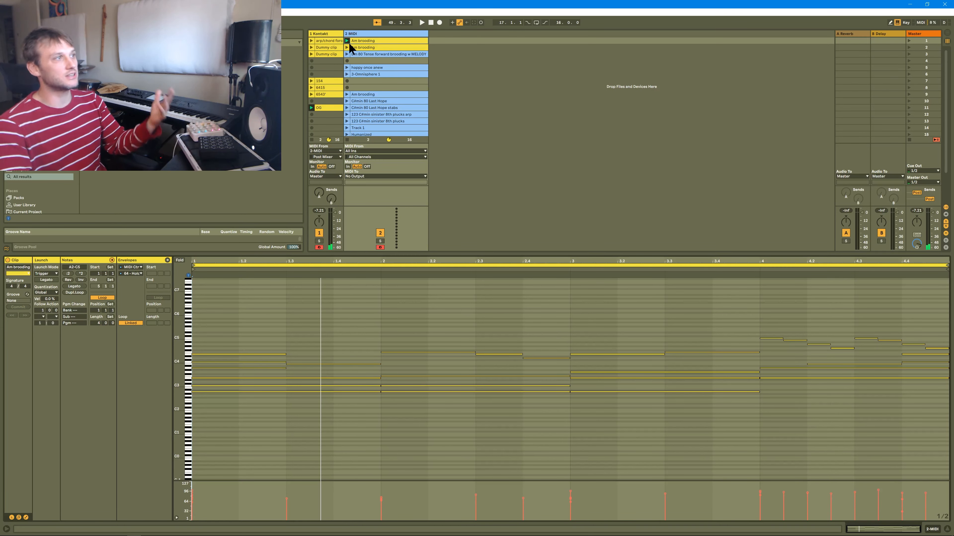
left_click(320, 94)
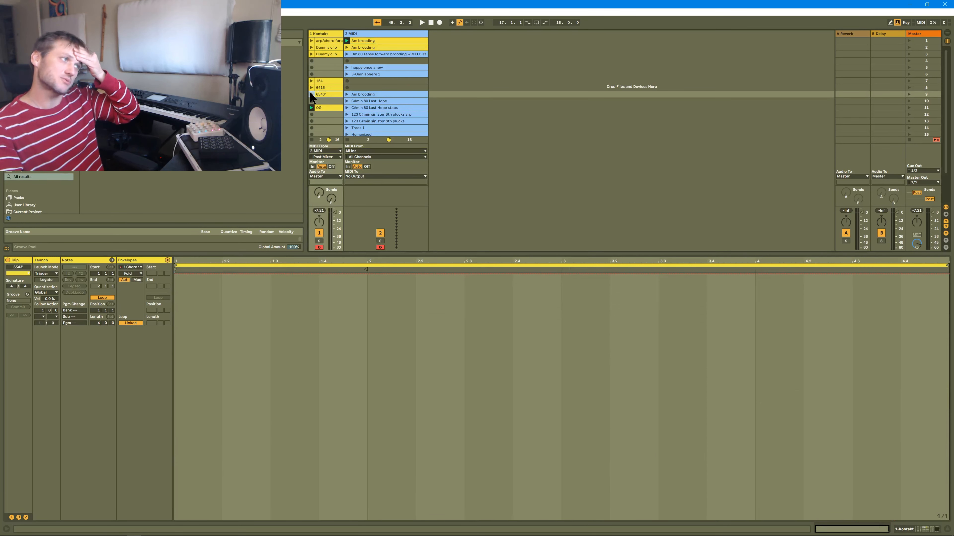
left_click(312, 95)
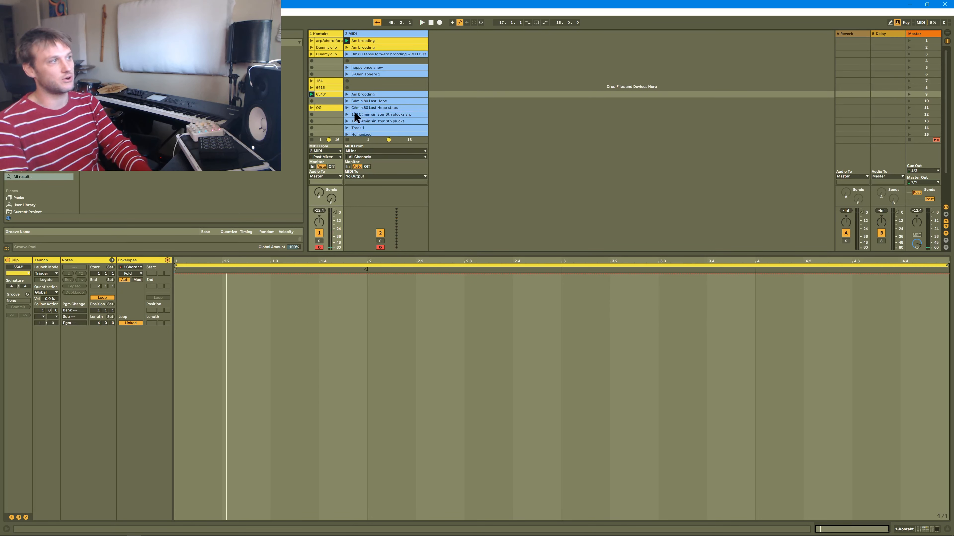
Launch the C#min 80 Last Hope clip and the D#m 113 Latin quint swing clip on the MIDI track.
left_click(347, 101)
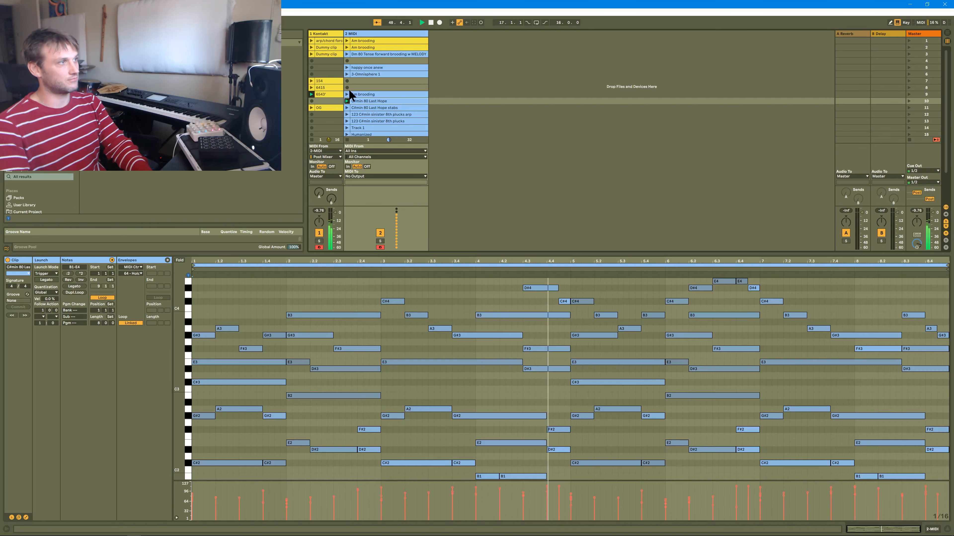
scroll(357, 99, "down", 3)
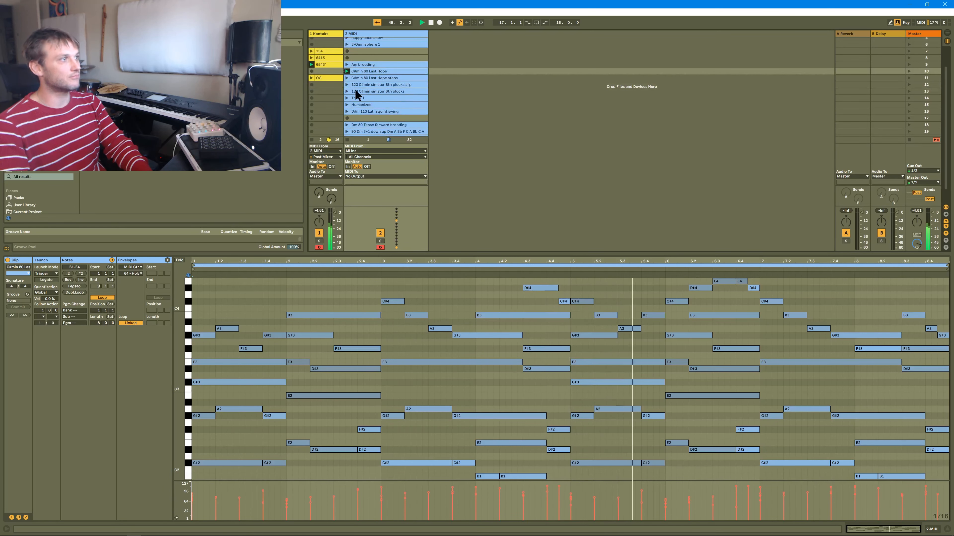
left_click(347, 112)
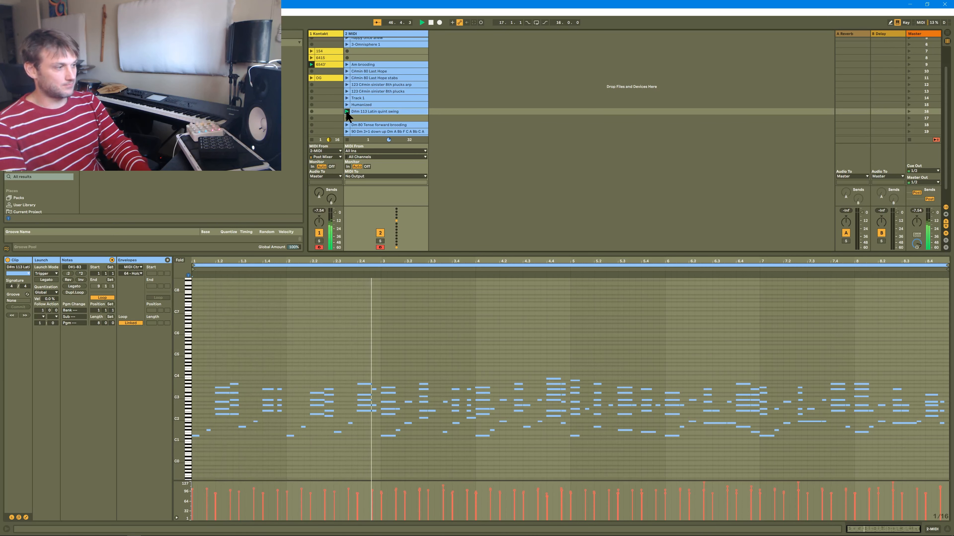
scroll(348, 92, "up", 3)
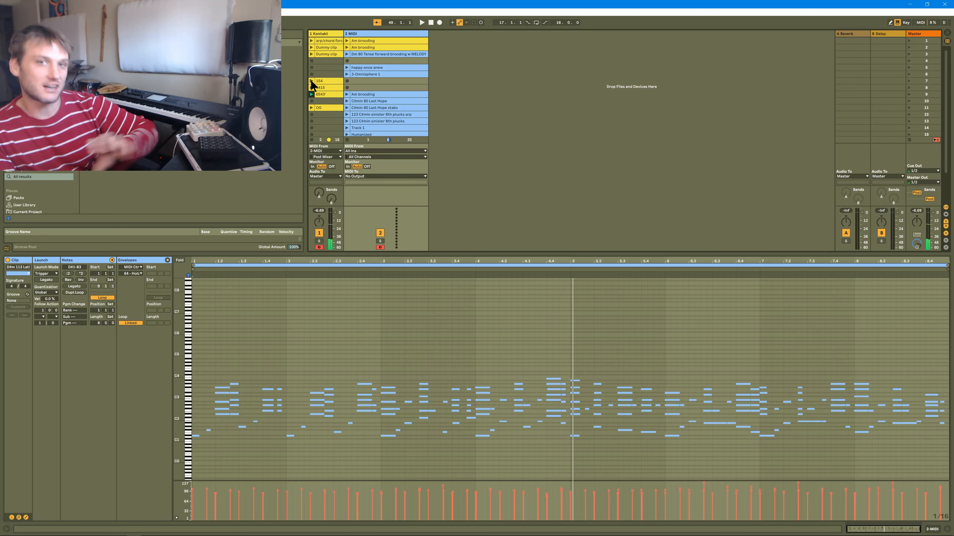
Show the chain list of the Kontakt track's Chord forcer rack and select its scale chains from 1 Major downward.
key("shift+Tab")
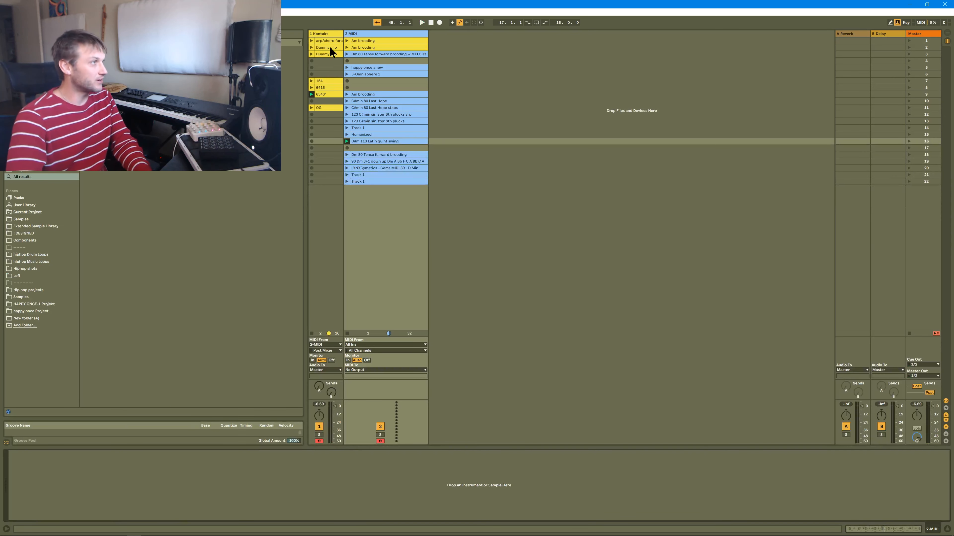
left_click(330, 34)
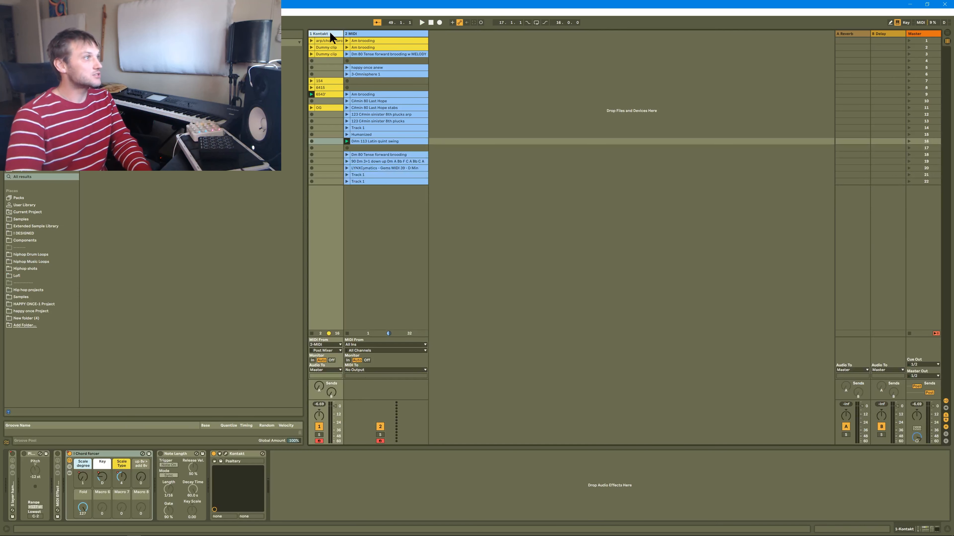
left_click(69, 466)
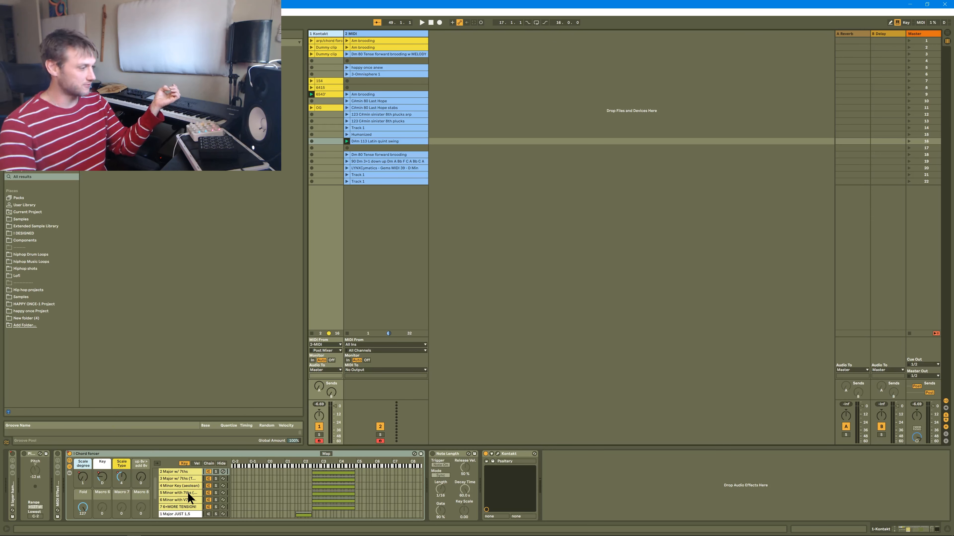
scroll(188, 506, "up", 2)
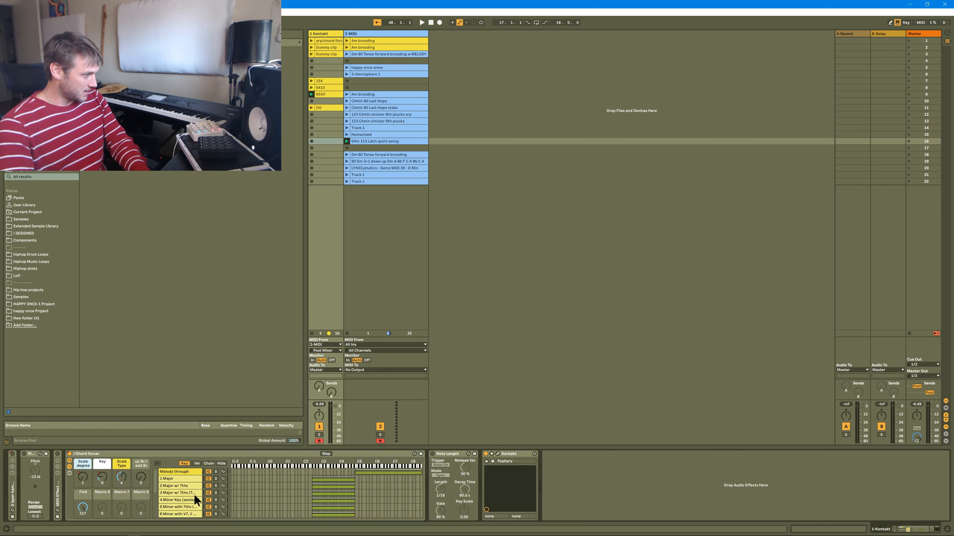
left_click(188, 478, "shift")
scroll(187, 478, "down", 3)
scroll(187, 478, "up", 3)
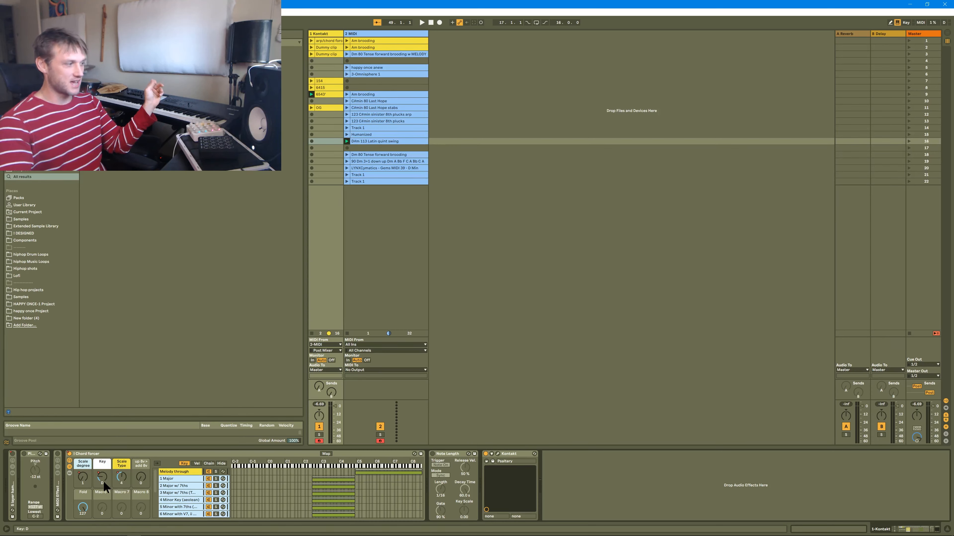
Examine the 4 Minor Key (aeolean), 6 Minor with V7 and Melody through chains of the Chord forcer.
left_click(169, 500)
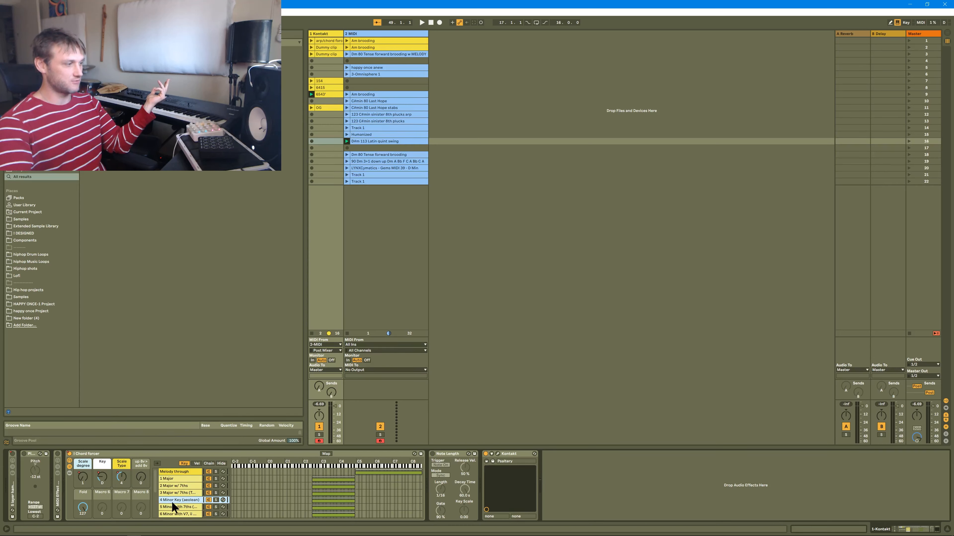
scroll(189, 504, "down", 1)
left_click(188, 507)
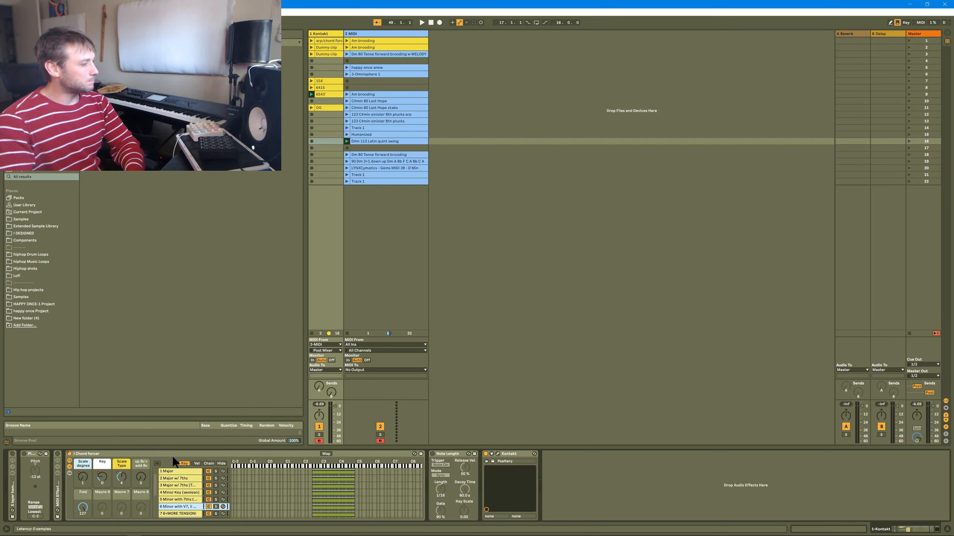
scroll(195, 488, "up", 1)
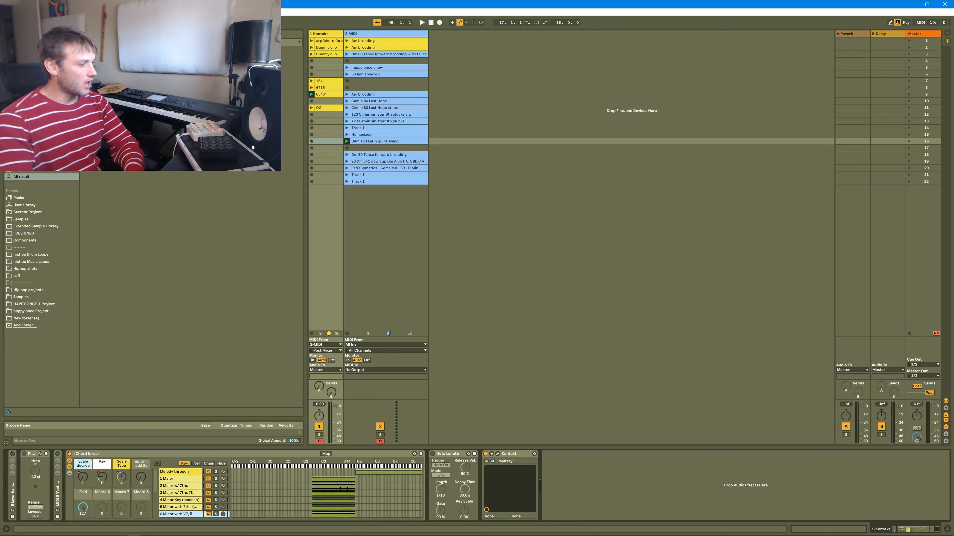
left_click(195, 472)
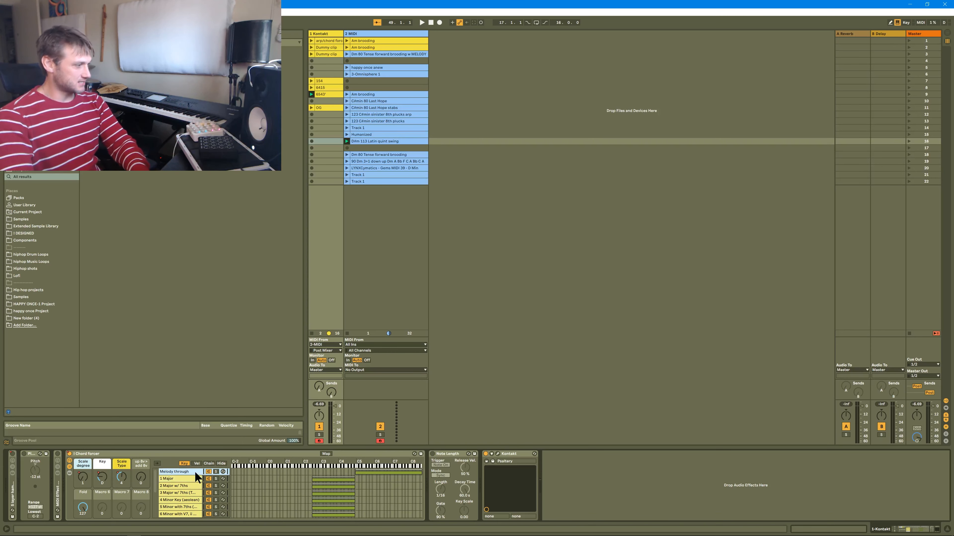
left_click(191, 472)
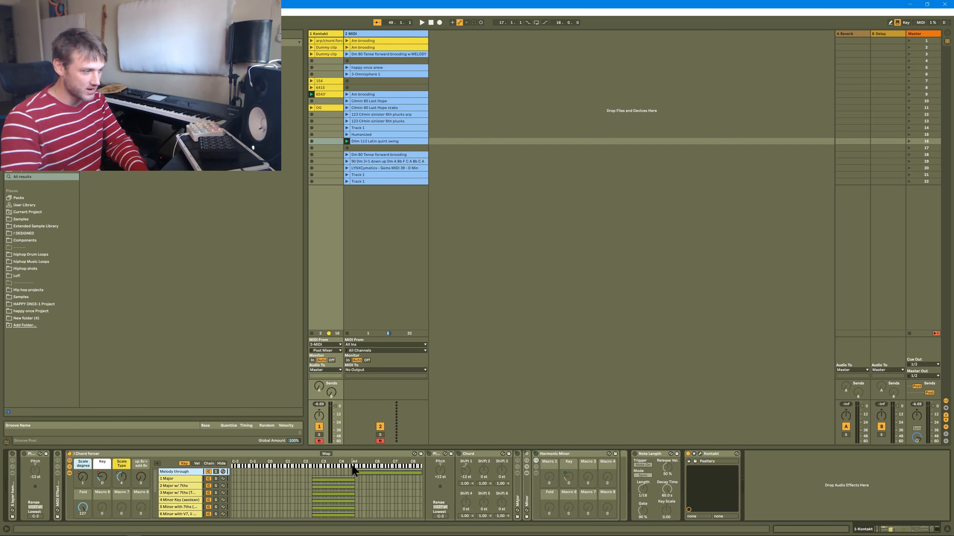
Extend the Melody through key zone down to about C4 and shorten the seven scale chains' key zones to end there.
left_click_drag(355, 473, 336, 477)
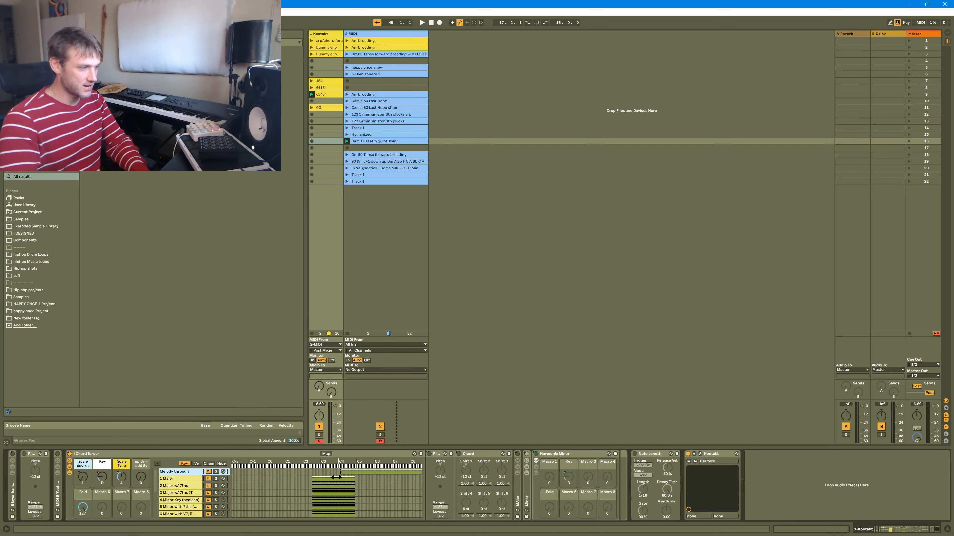
left_click(182, 479)
scroll(182, 478, "down", 3)
left_click(187, 485, "shift")
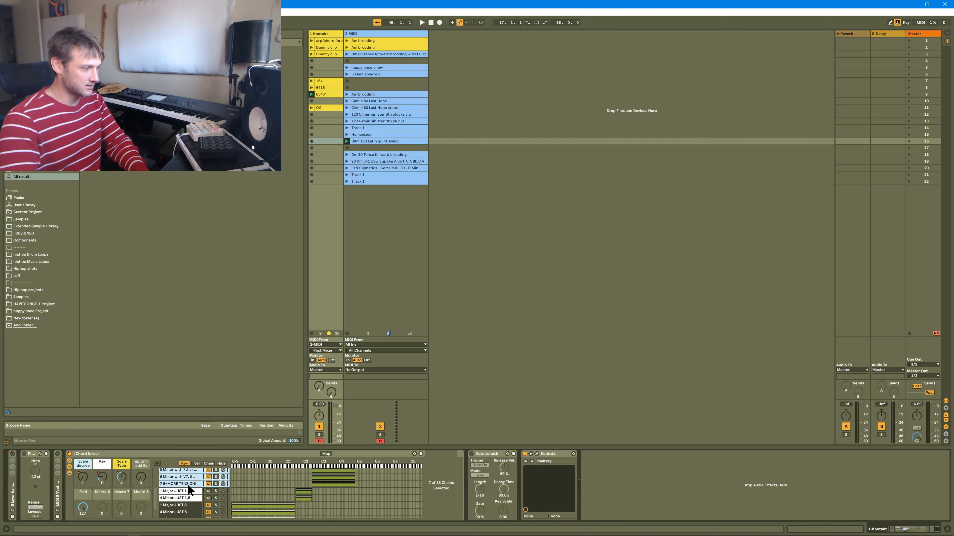
scroll(187, 485, "up", 3)
left_click_drag(354, 479, 340, 487)
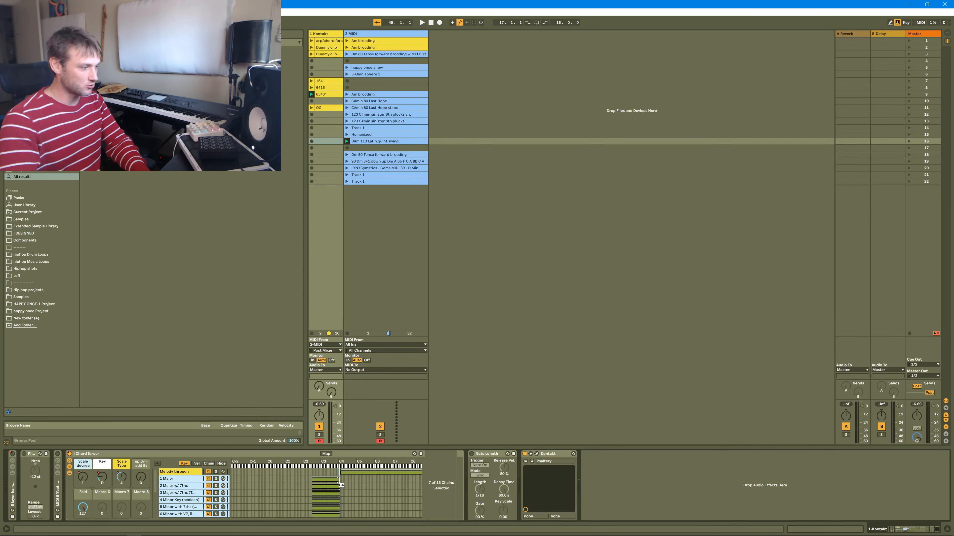
Collapse the Melody through chain's Chord and Pitch devices and raise the start of its key zone by almost an octave.
left_click(195, 470)
left_click(561, 453)
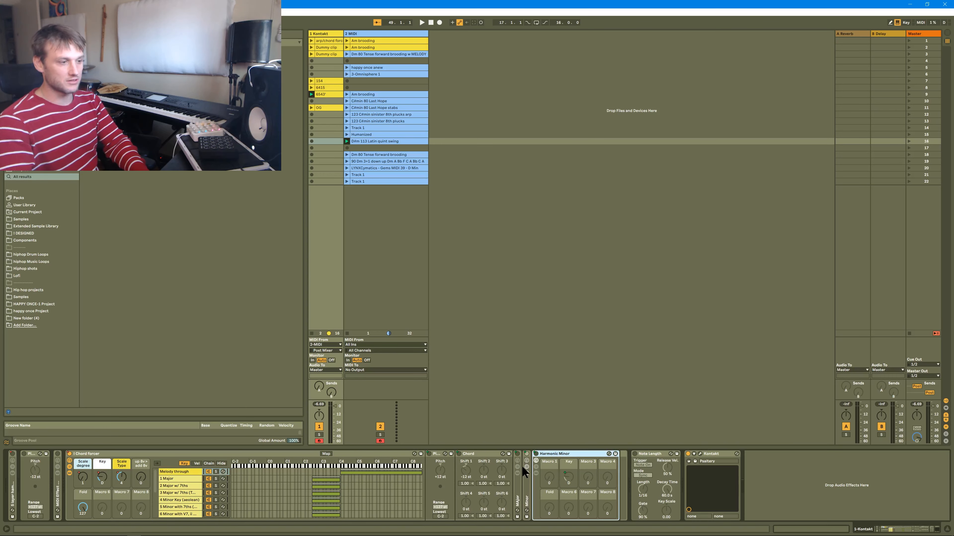
double_click(476, 454)
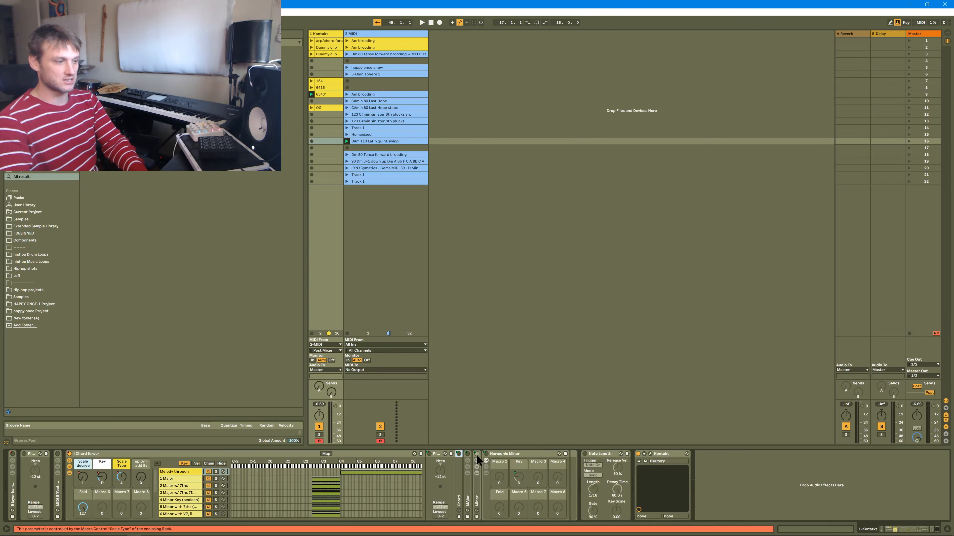
double_click(438, 454)
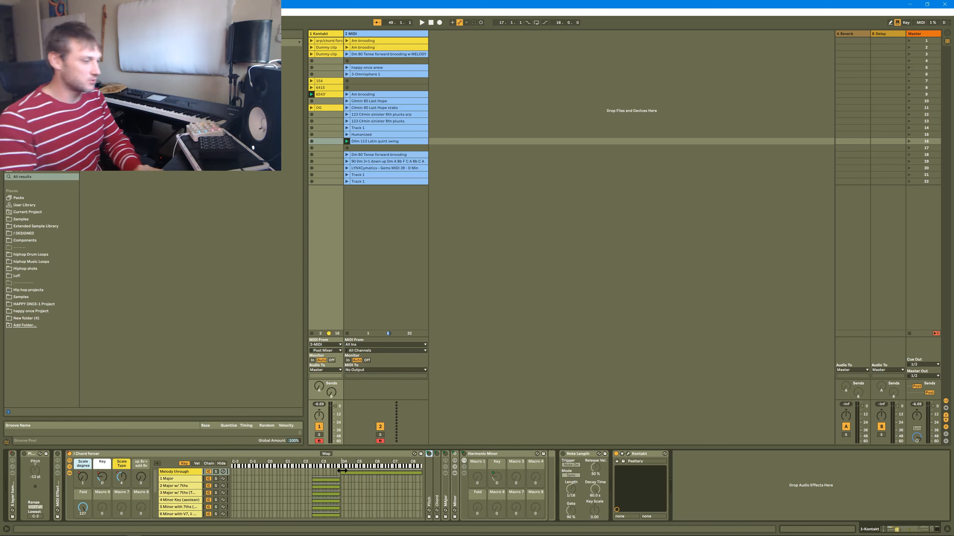
mouse_move(342, 470)
left_mouse_down()
mouse_move(371, 472)
mouse_move(355, 482)
left_mouse_up()
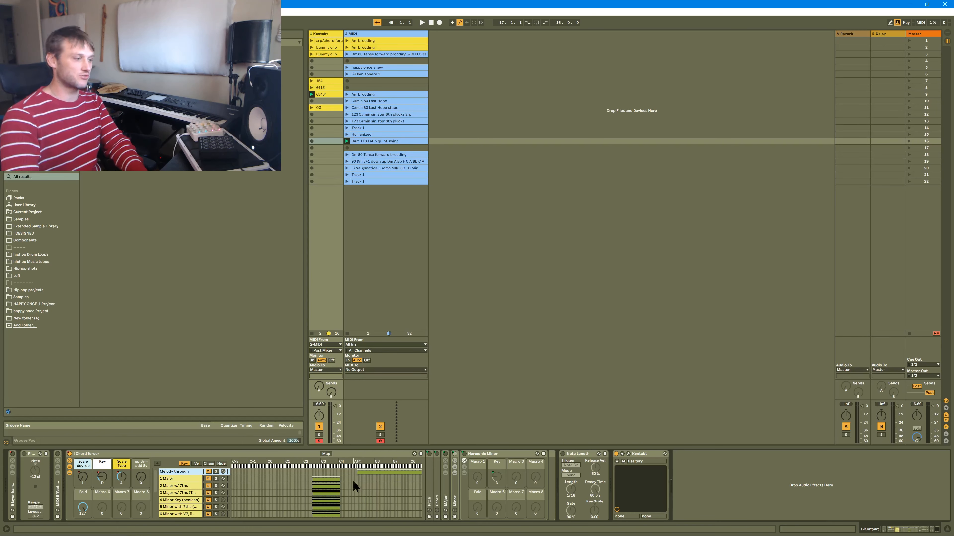
Extend the key zones of the seven scale chains up to the start of the Melody through key zone.
left_click(187, 480)
left_click(223, 514, "shift")
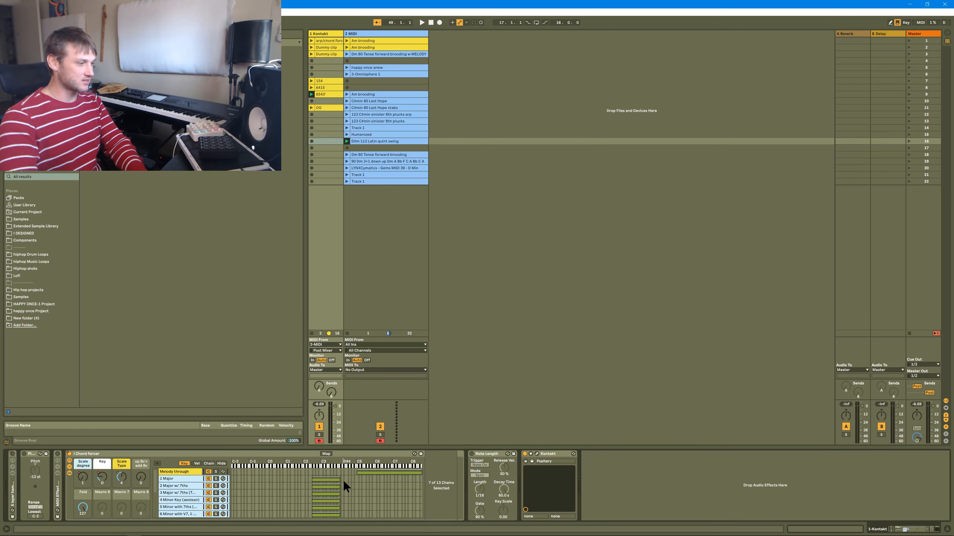
left_click_drag(340, 480, 357, 480)
scroll(334, 498, "down", 2)
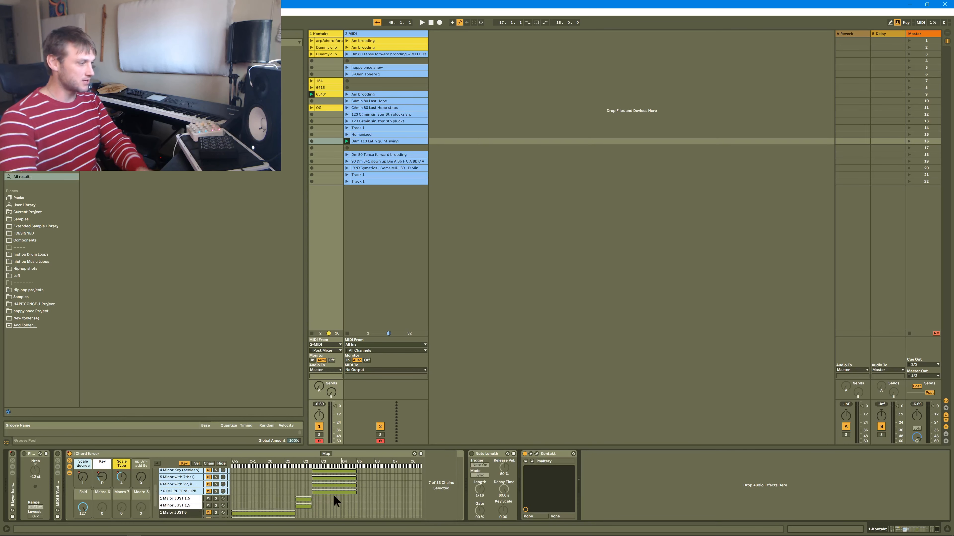
Examine the 1 Major JUST 1,5 and 4 Minor JUST 1,5 chains of the Chord forcer and their devices.
left_click(183, 498)
left_click(190, 505)
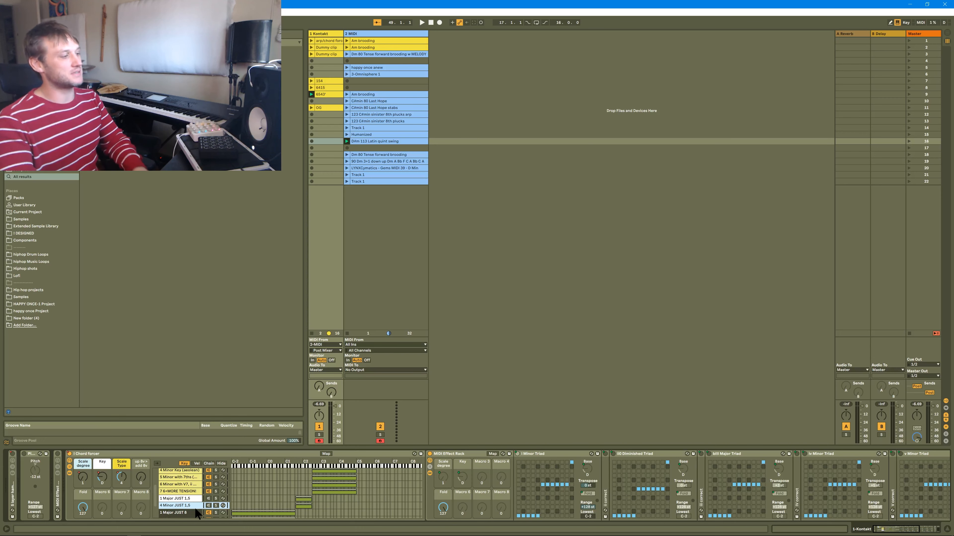
left_click(209, 499)
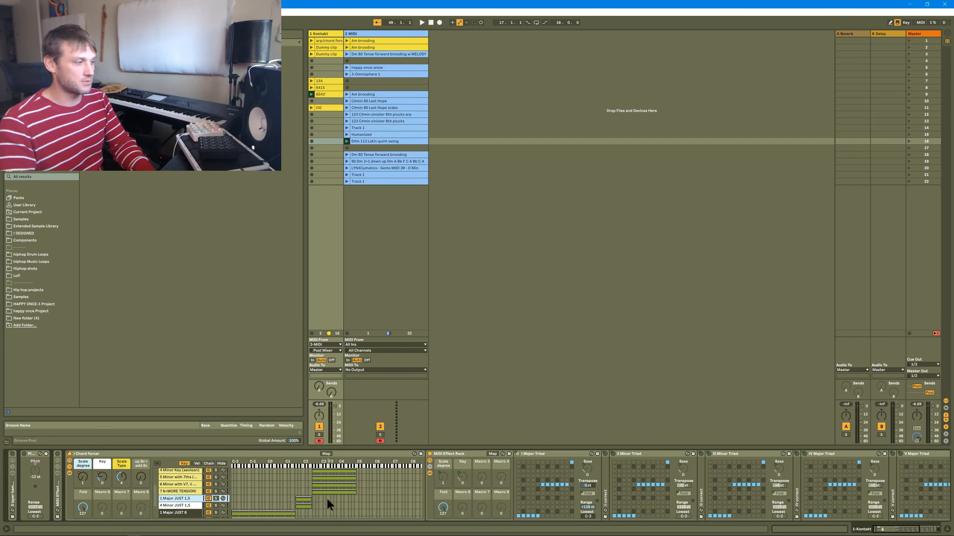
Extend the key zones of the seven scale chains down to the lowest note of the keyboard.
left_click(199, 491)
scroll(198, 491, "up", 2)
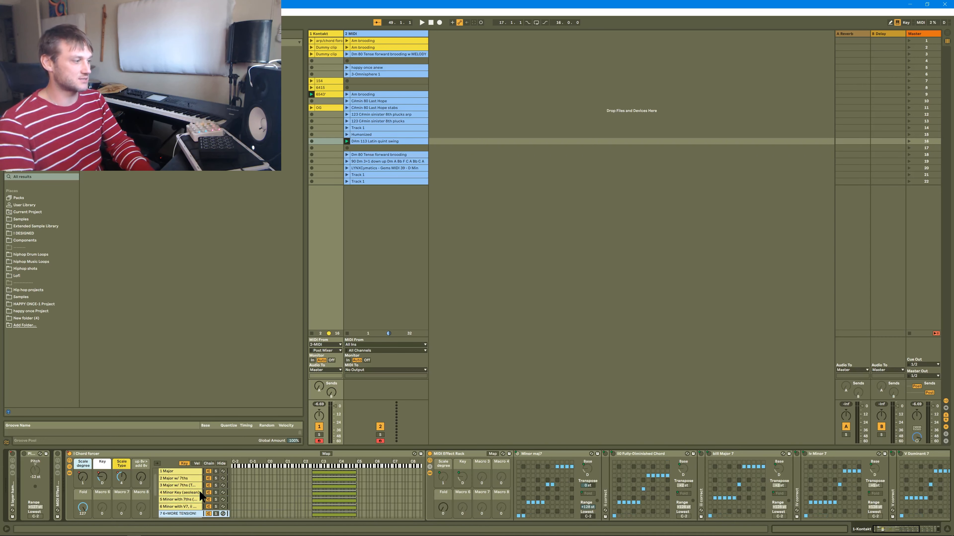
scroll(184, 481, "up", 1)
left_click(182, 481, "shift")
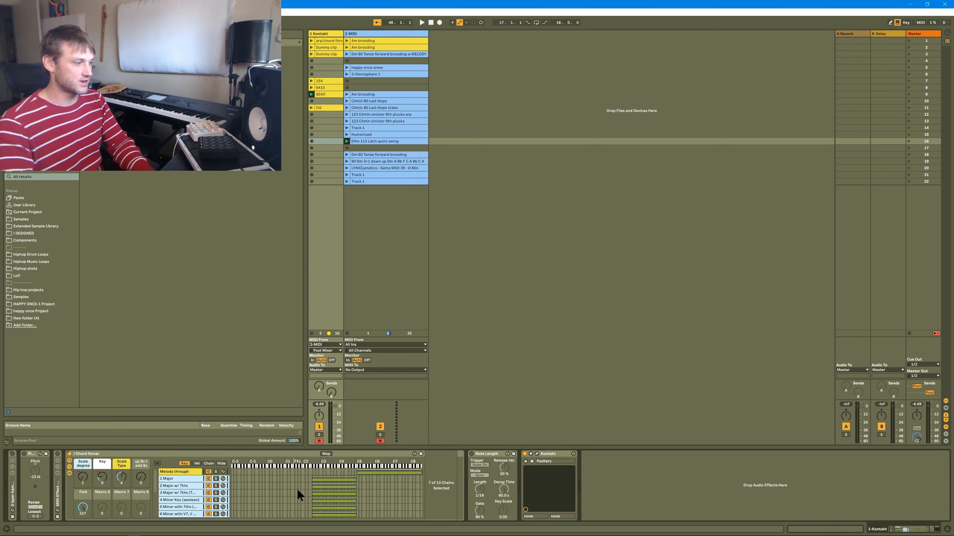
left_click_drag(308, 482, 212, 485)
Deactivate the two JUST 1,5 chains and the three JUST 8 chains of the Chord forcer.
scroll(211, 488, "down", 5)
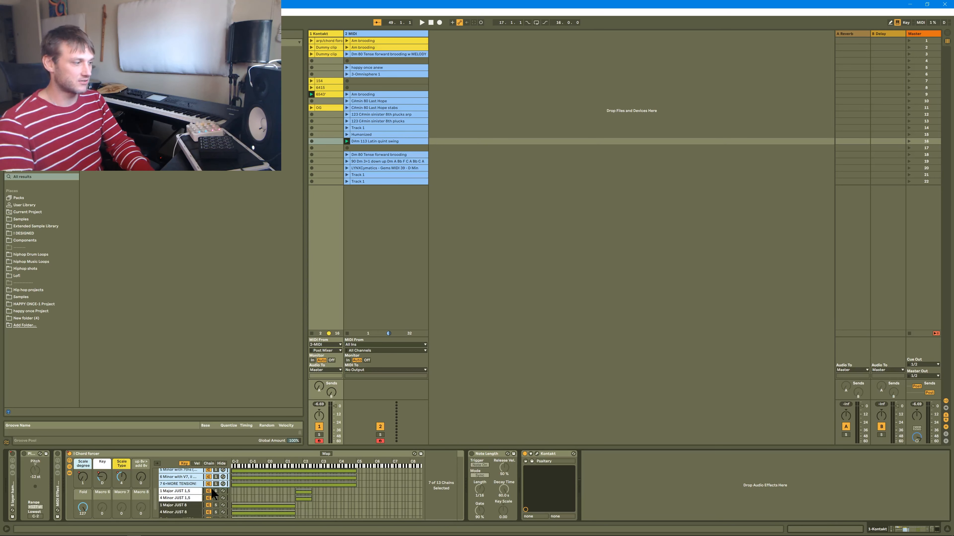
left_click(208, 492)
left_click(208, 498)
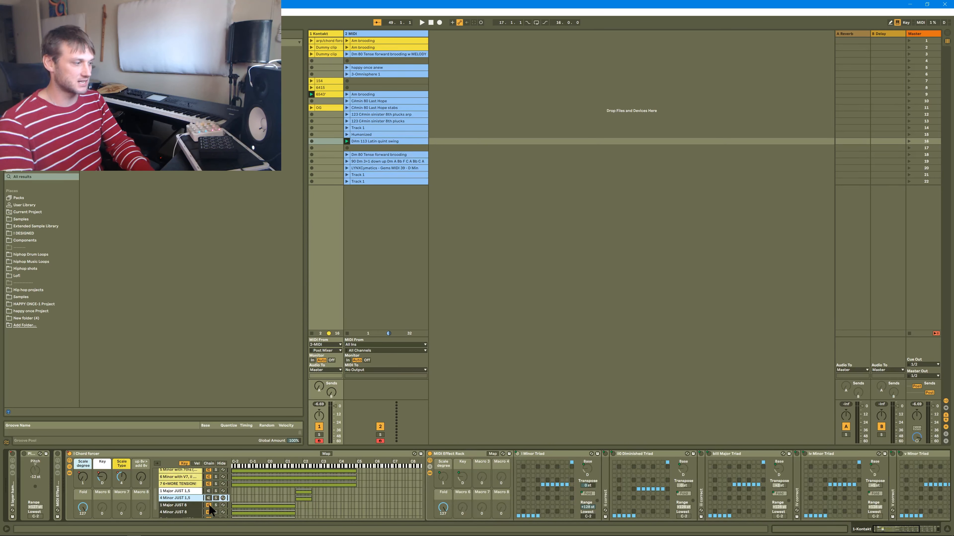
left_click(209, 506)
left_click(210, 513)
scroll(210, 511, "down", 2)
left_click(209, 507)
scroll(209, 507, "up", 3)
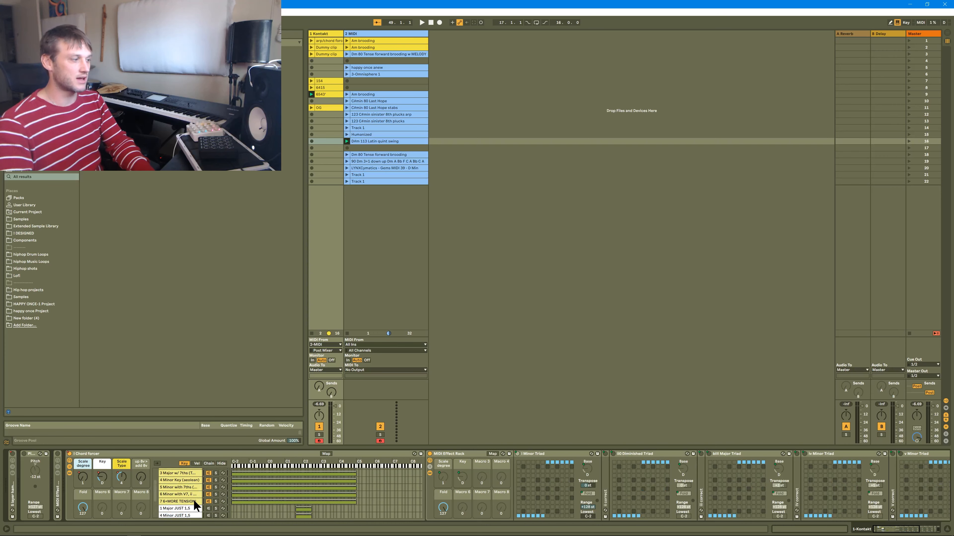
scroll(193, 502, "up", 3)
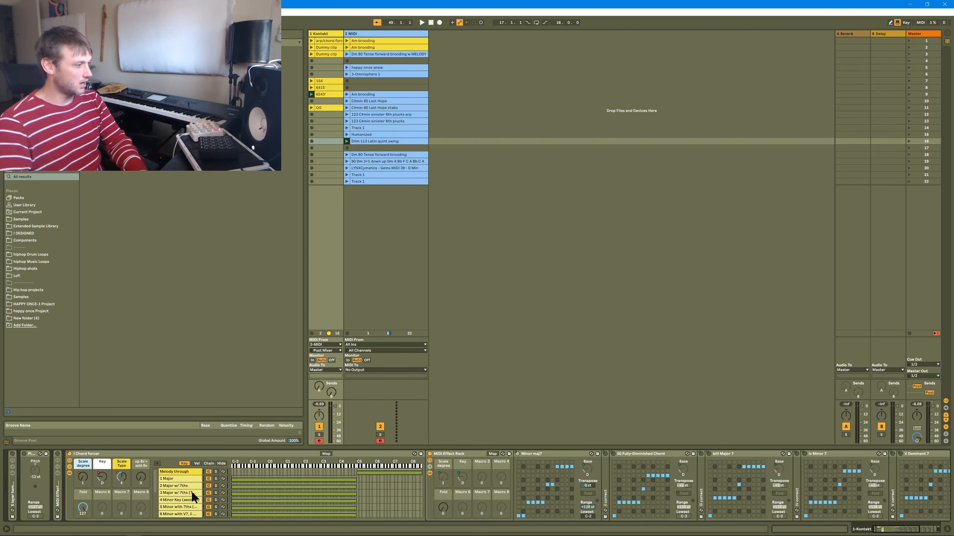
Undo the chain deactivations and the downward extension of the scale chains' key zones.
left_click(191, 491)
key("ctrl+z")
key("ctrl+z")
key("ctrl+z")
key("ctrl+z")
key("ctrl+z")
key("ctrl+z")
Select the 1 Major JUST 1,5 and 4 Minor JUST 1,5 chains together to show their key zones.
scroll(191, 489, "down", 2)
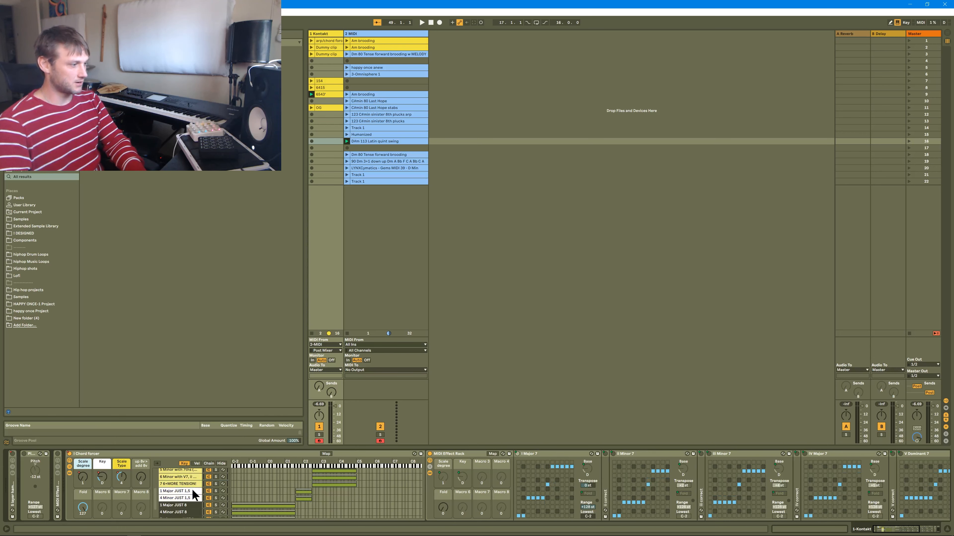
left_click(192, 490)
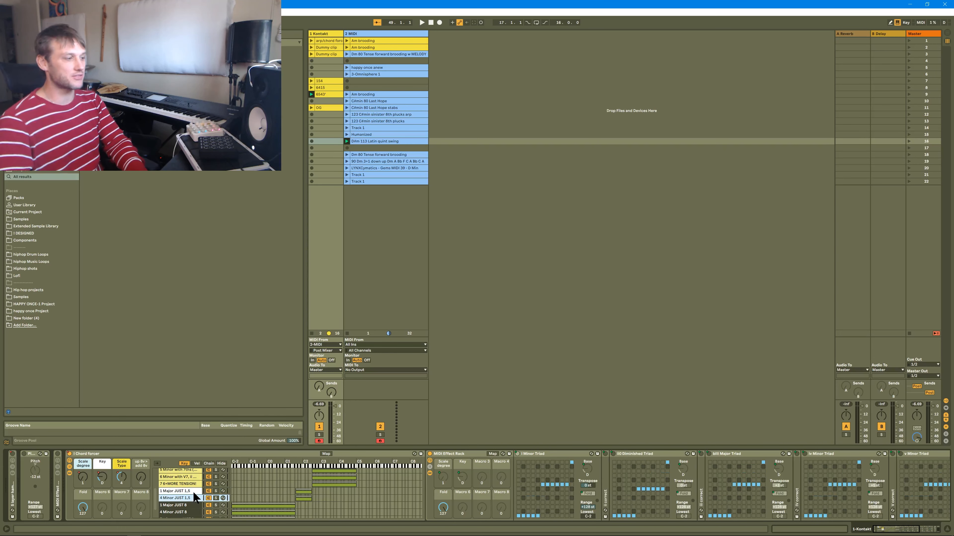
left_click(304, 499, "shift")
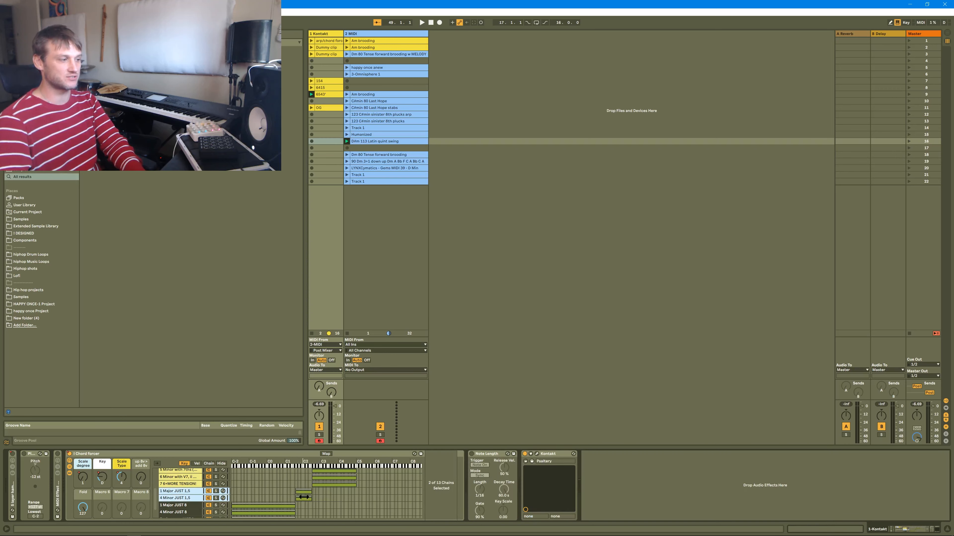
Rename the 1 Major JUST 8 and 4 Minor JUST 8 chains as 1 Major JUST 1 and 4 Minor JUST 1.
left_click(196, 506)
scroll(196, 506, "down", 2)
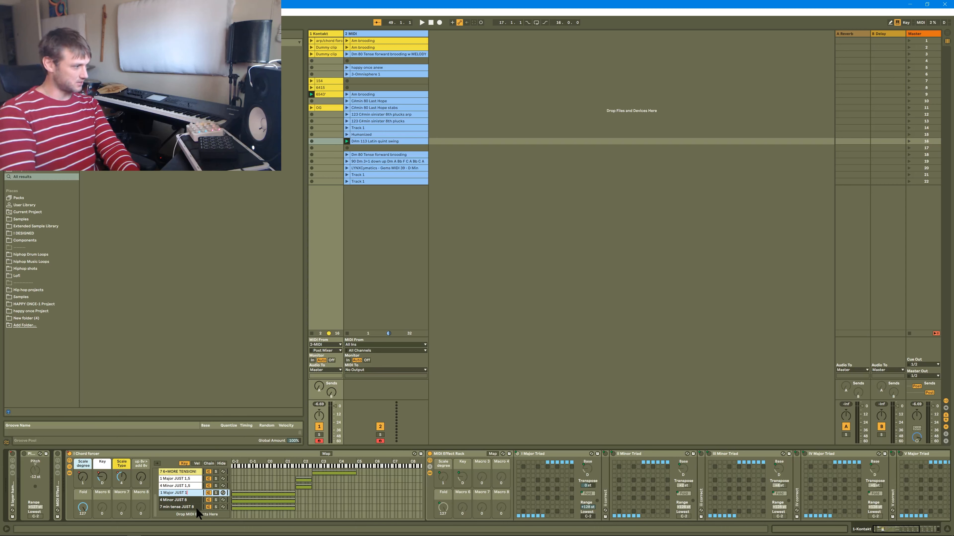
key("Return")
key("Down")
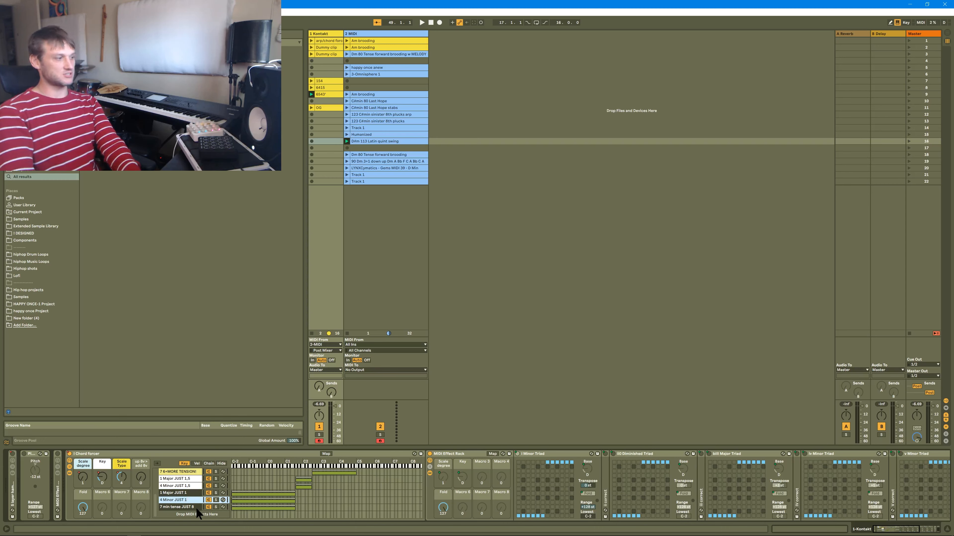
Rename the three lowest chains as 4 Minor JUST root, 1 Major JUST root and 7 min tense JUST root.
key("ctrl+r")
key("Right")
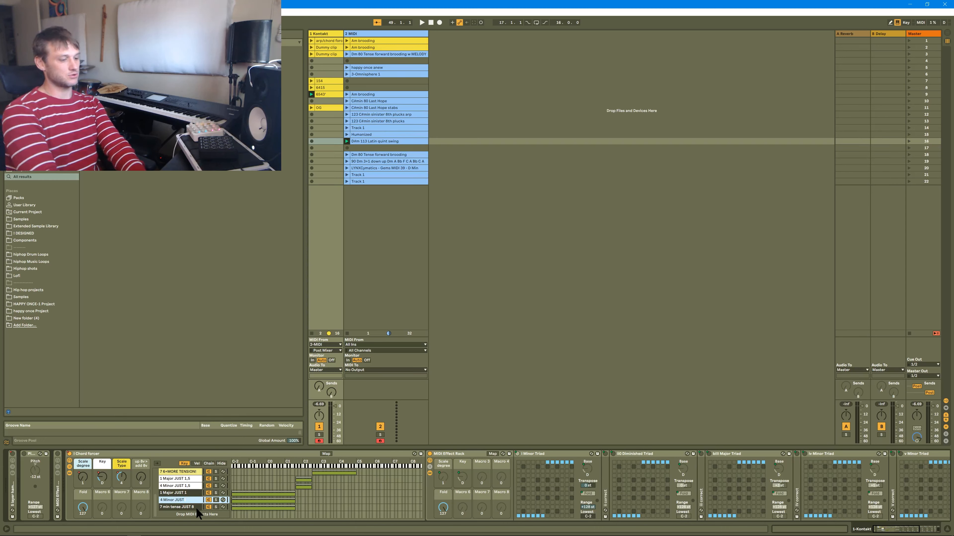
key("Up")
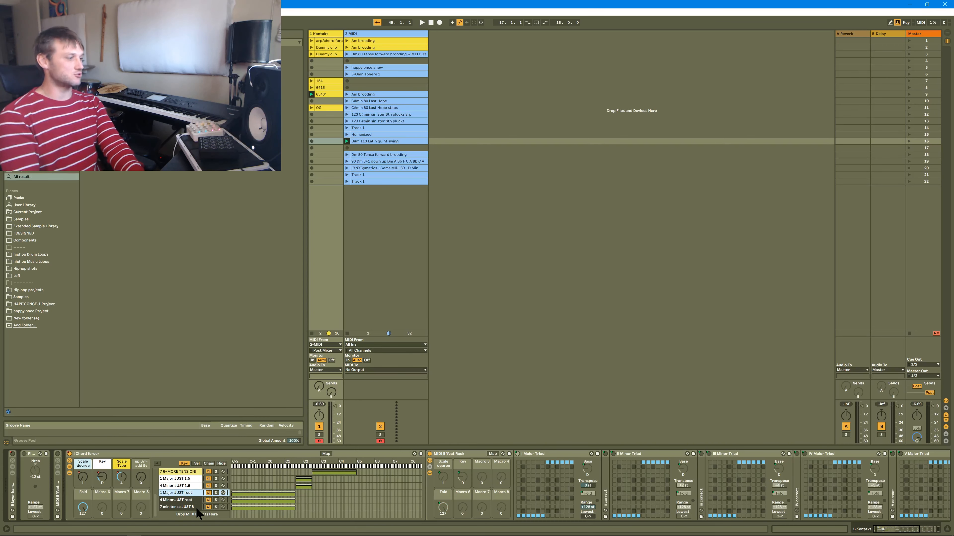
key("Down")
key("Down")
key("ctrl+r")
key("Right")
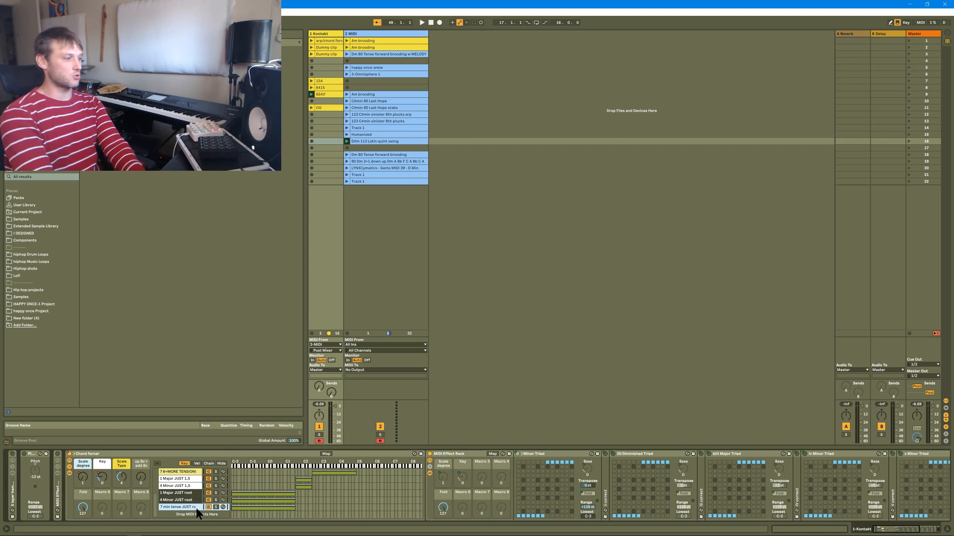
Select the 7 6+MORE TENSION chain and set the Chord forcer's Fold macro to 0.
left_click(295, 474)
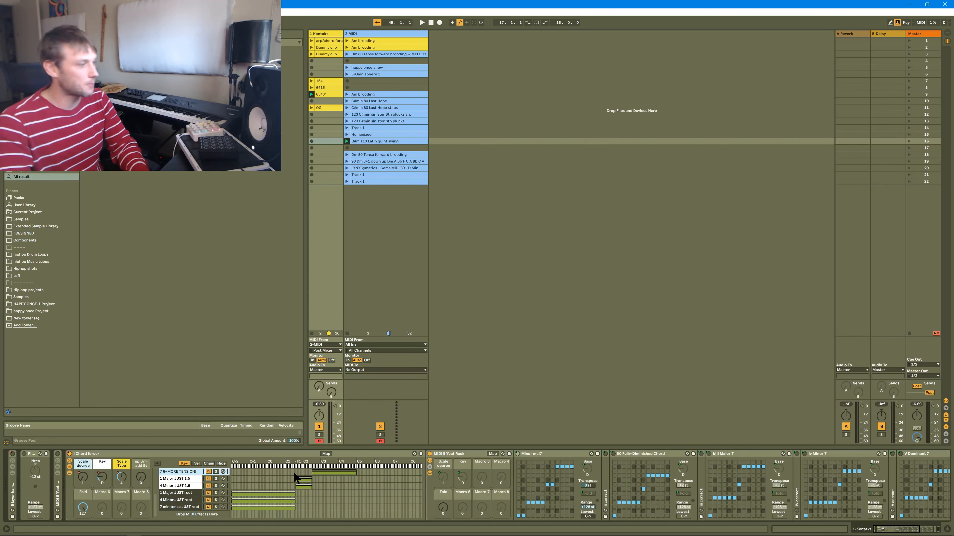
scroll(294, 475, "up", 5)
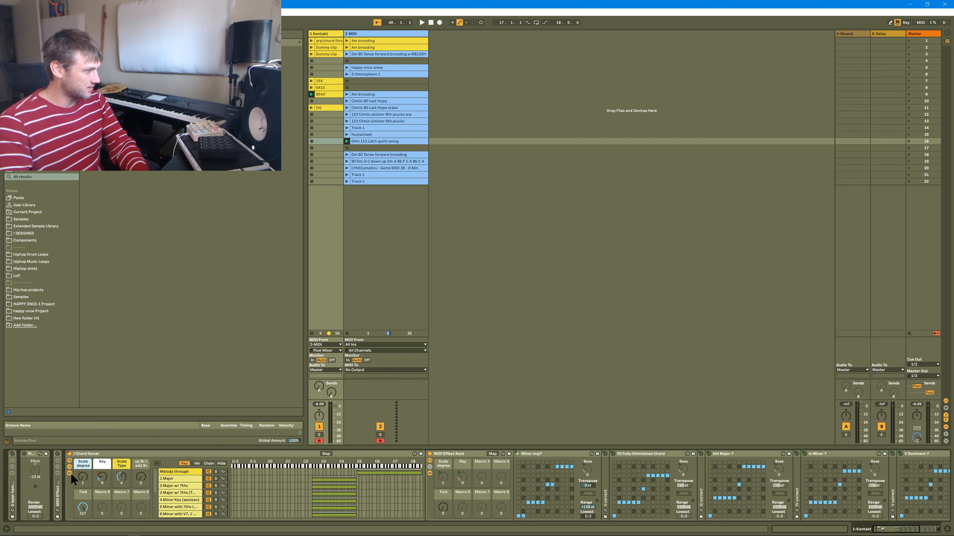
left_click_drag(81, 510, 82, 535)
Show the help description of the Minor maj7 device's Fold option and hide the Chord forcer's chain devices.
left_click(587, 494)
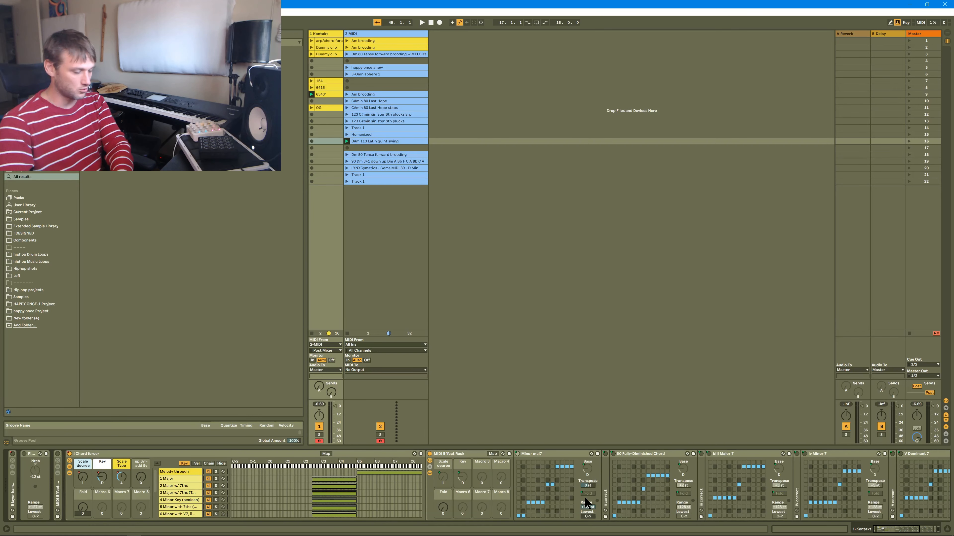
key("shift+question")
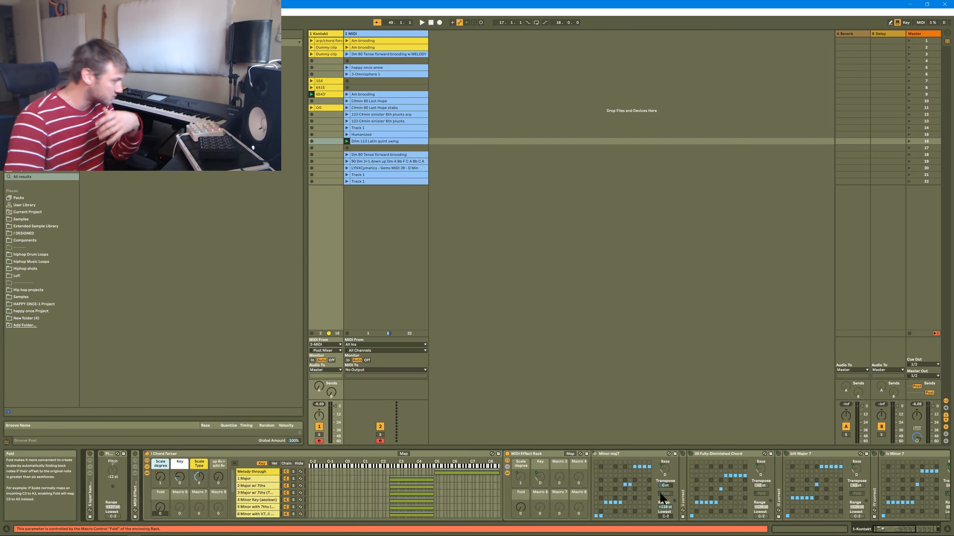
left_click(146, 474)
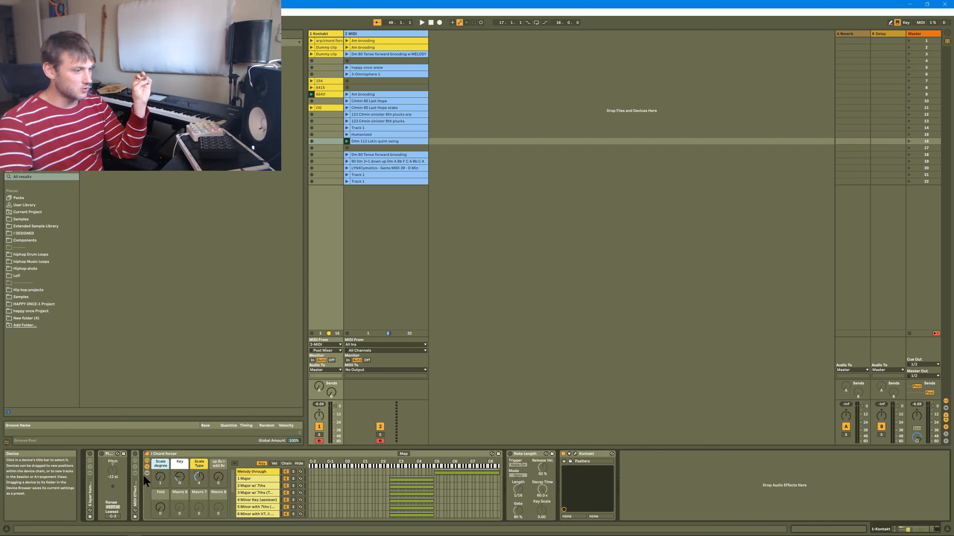
Expand the 5 layer hammered dulcimer rack and show the devices of its first chain.
double_click(92, 486)
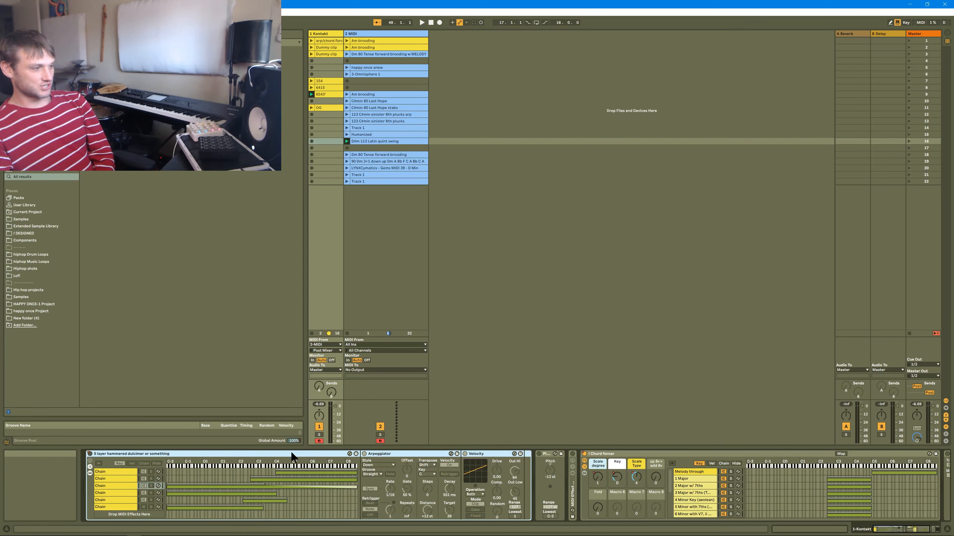
left_click(129, 478)
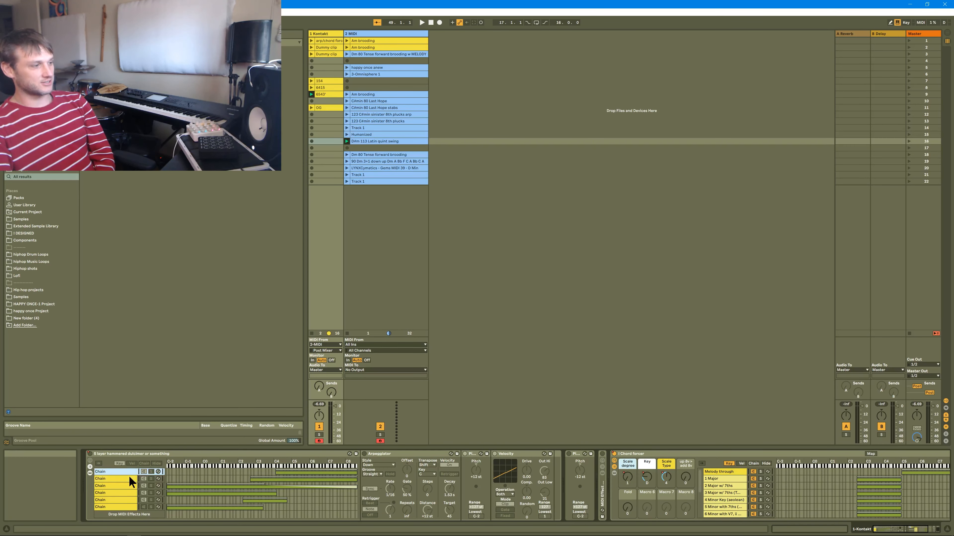
key("Up")
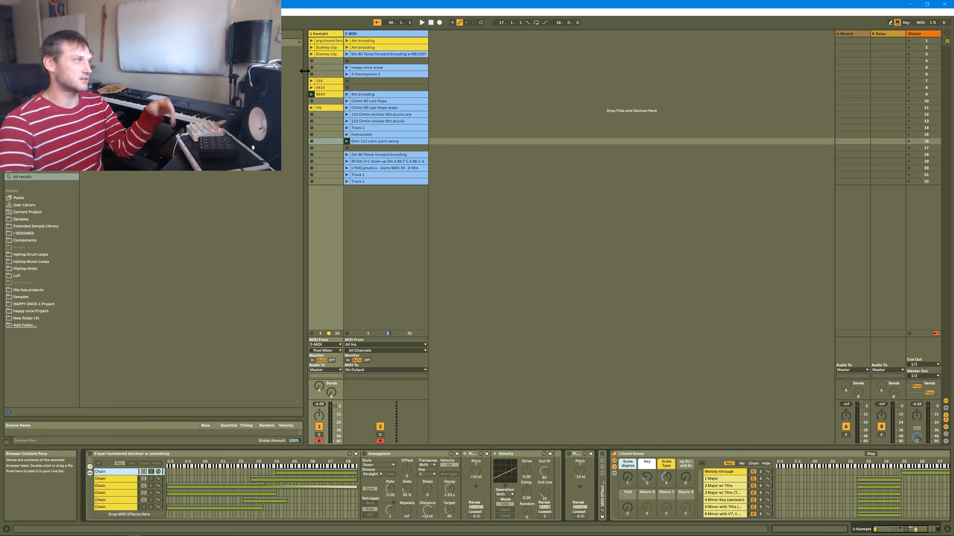
Launch the Kontakt track's Dummy clip in scene 3.
left_click(311, 53)
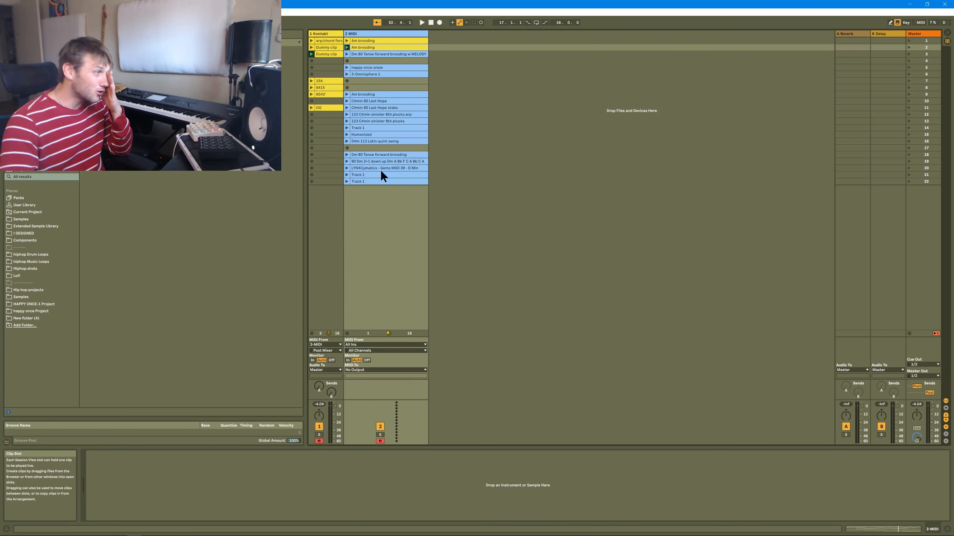